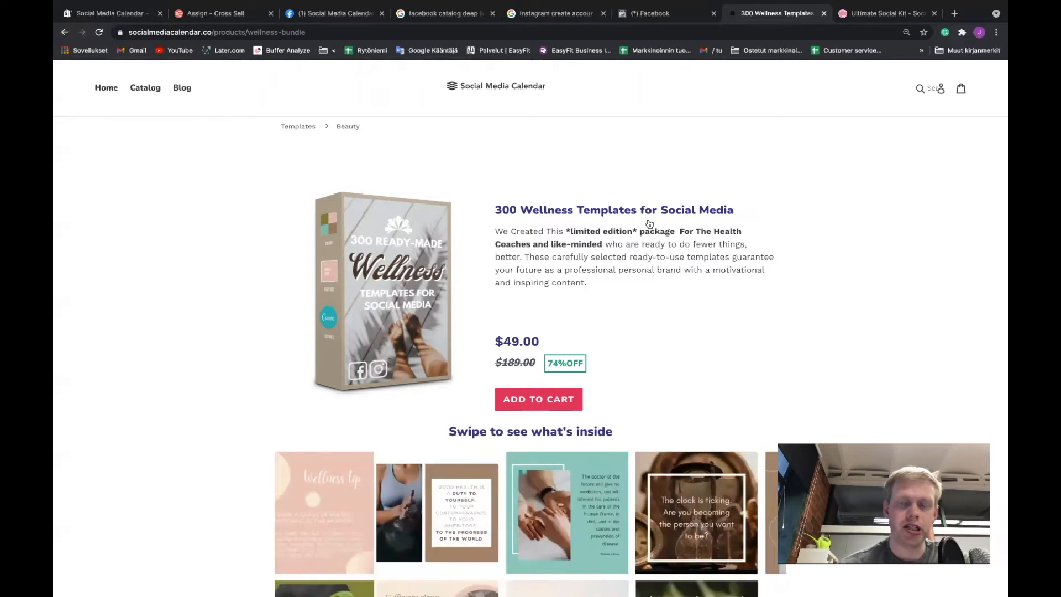
Look over the 300 Wellness Templates for Social Media product page and add the product to the cart.
{"action": "scroll", "coordinate": [570, 323], "scroll_direction": "down", "scroll_amount": 1}
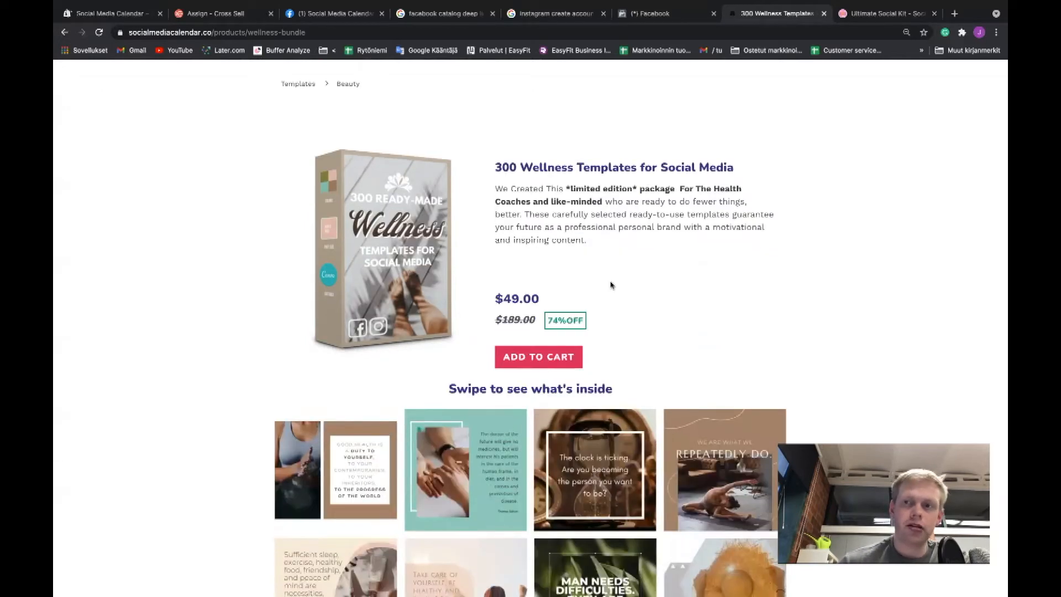
{"action": "scroll", "coordinate": [606, 330], "scroll_direction": "down", "scroll_amount": 1}
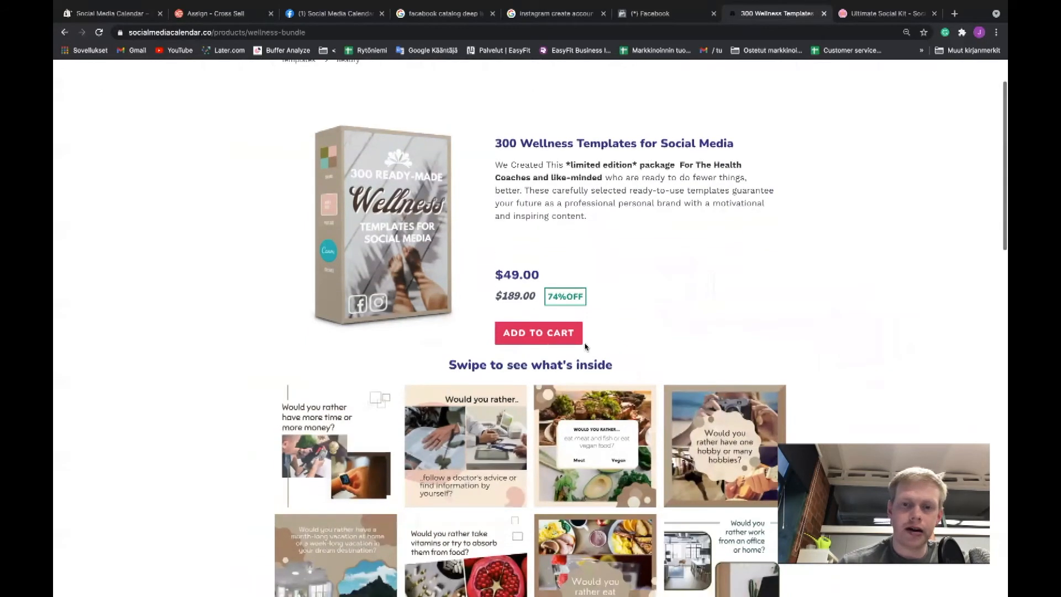
{"action": "left_click", "coordinate": [537, 338]}
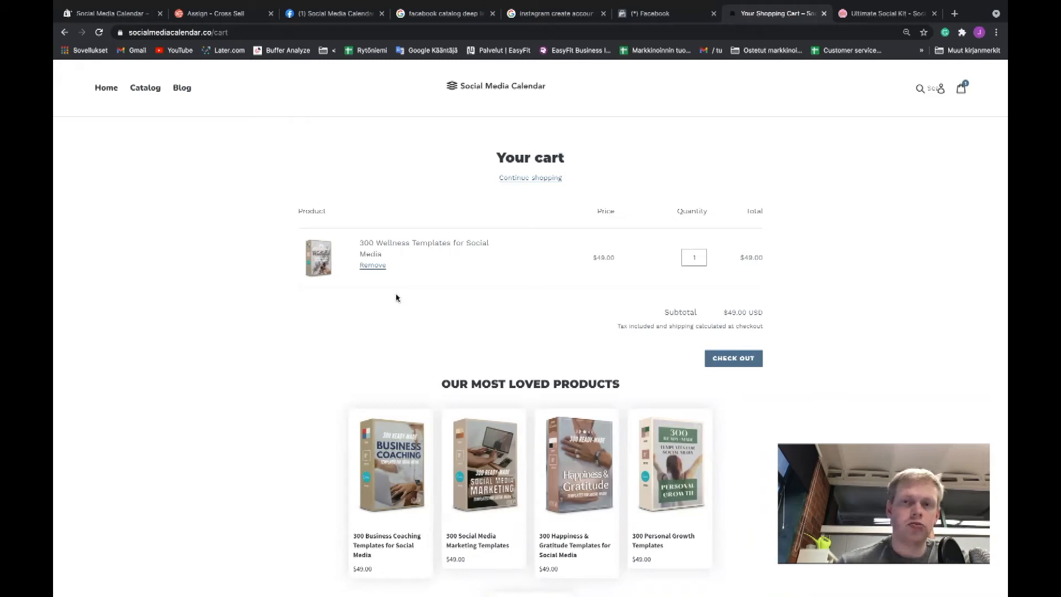
Leave the cart, return through the Beauty collection to the all-industries page, and browse the Wellness collection.
{"action": "left_click", "coordinate": [65, 33]}
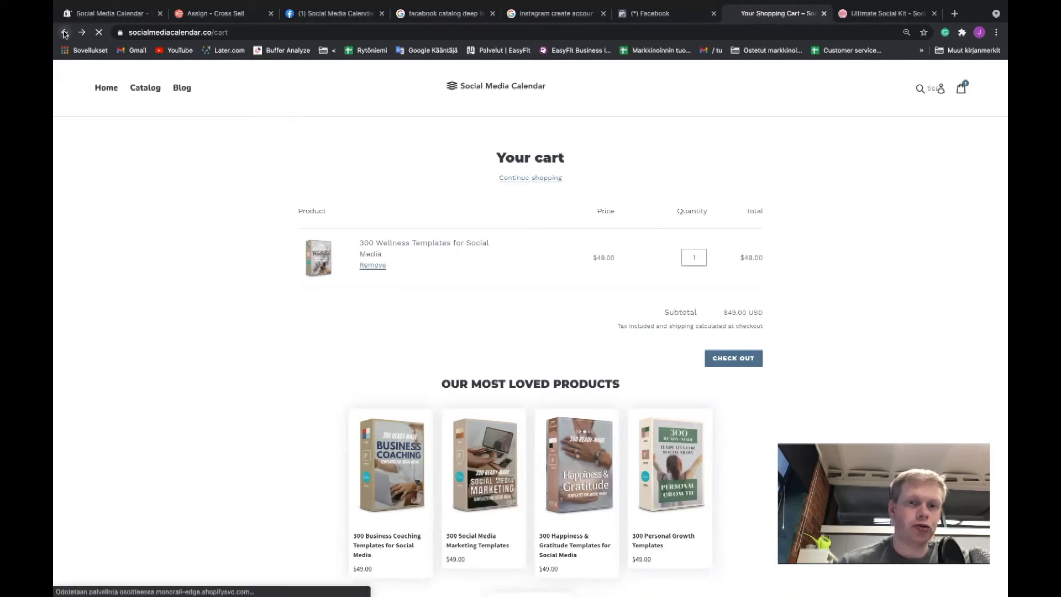
{"action": "left_click", "coordinate": [64, 33]}
{"action": "scroll", "coordinate": [379, 417], "scroll_direction": "up", "scroll_amount": 5}
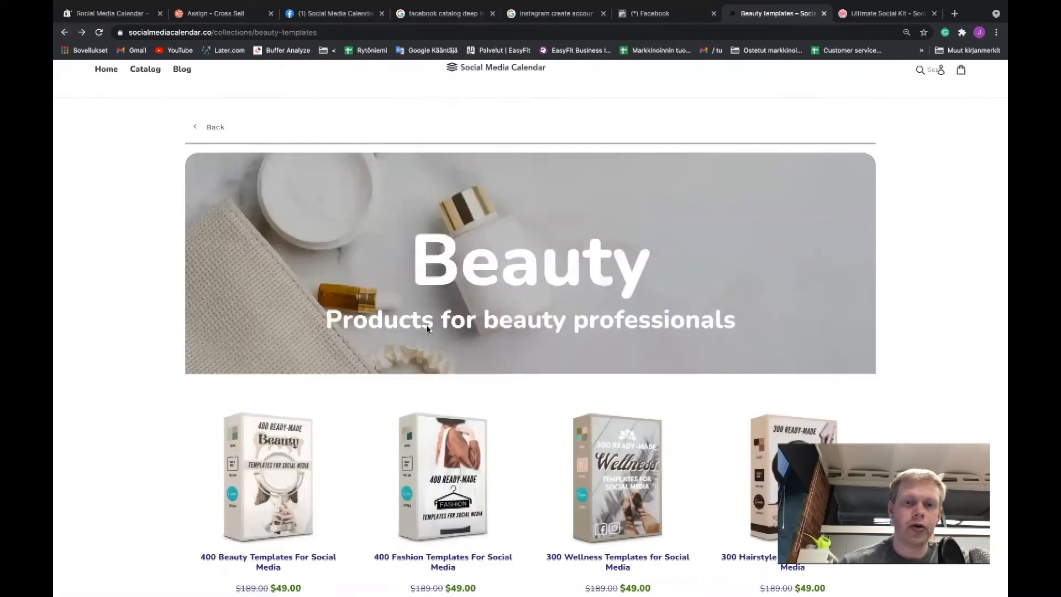
{"action": "left_click", "coordinate": [215, 129]}
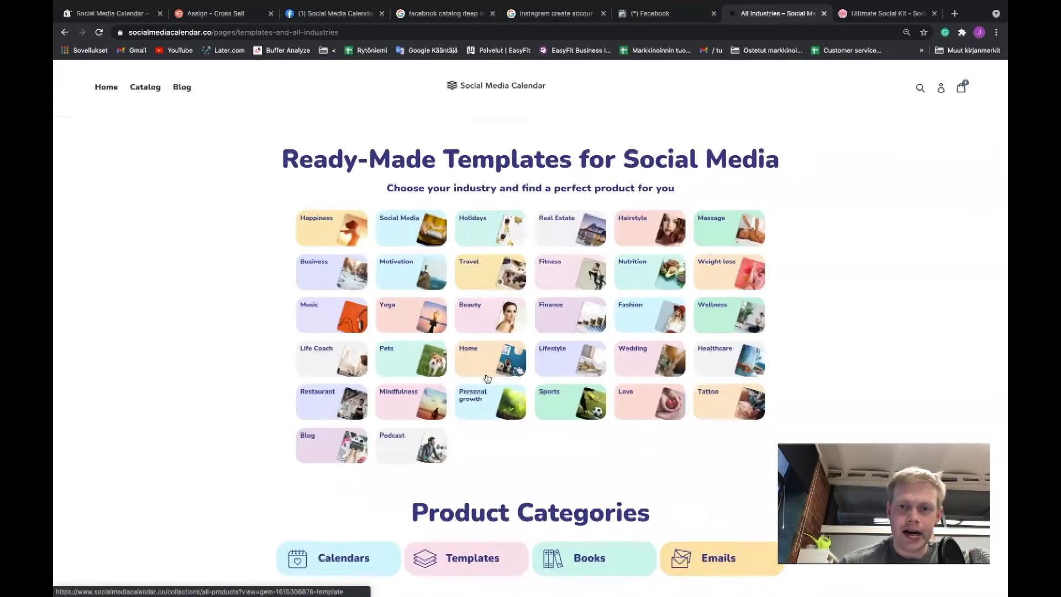
{"action": "left_click", "coordinate": [731, 308]}
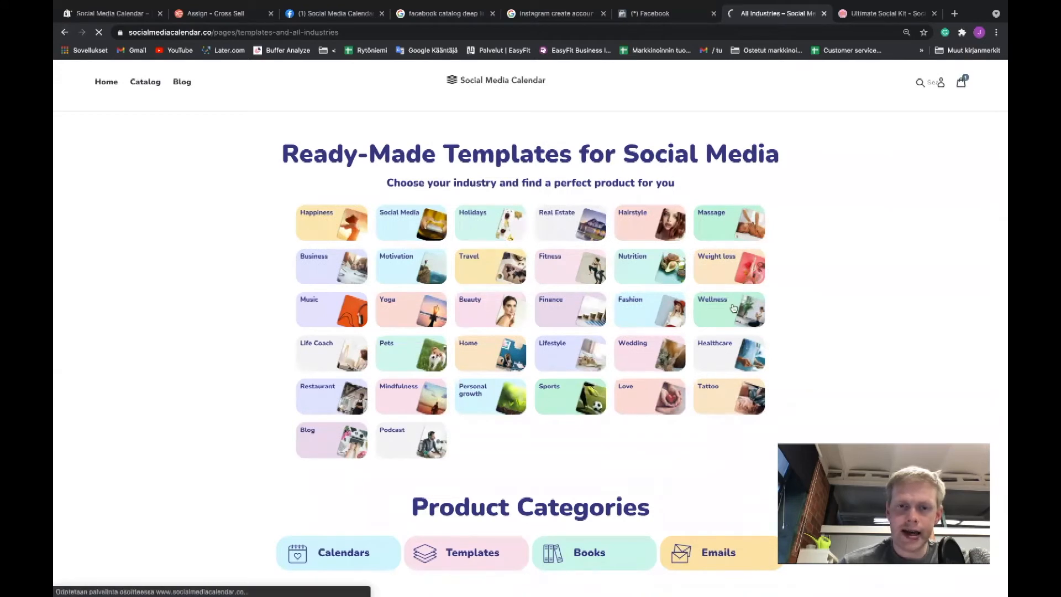
{"action": "scroll", "coordinate": [700, 327], "scroll_direction": "down", "scroll_amount": 4}
{"action": "scroll", "coordinate": [701, 327], "scroll_direction": "up", "scroll_amount": 2}
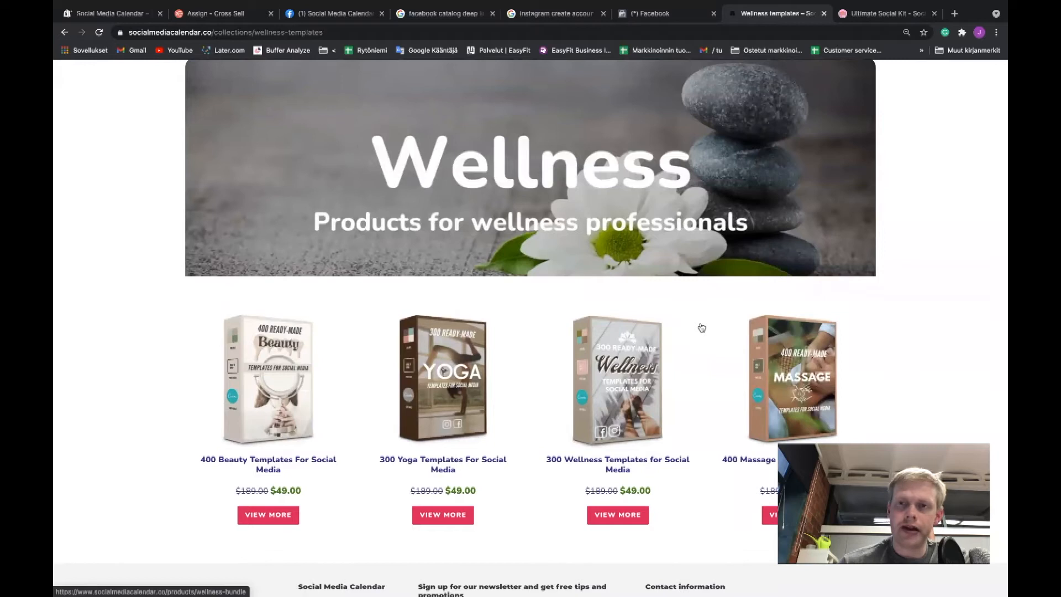
{"action": "scroll", "coordinate": [702, 328], "scroll_direction": "up", "scroll_amount": 1}
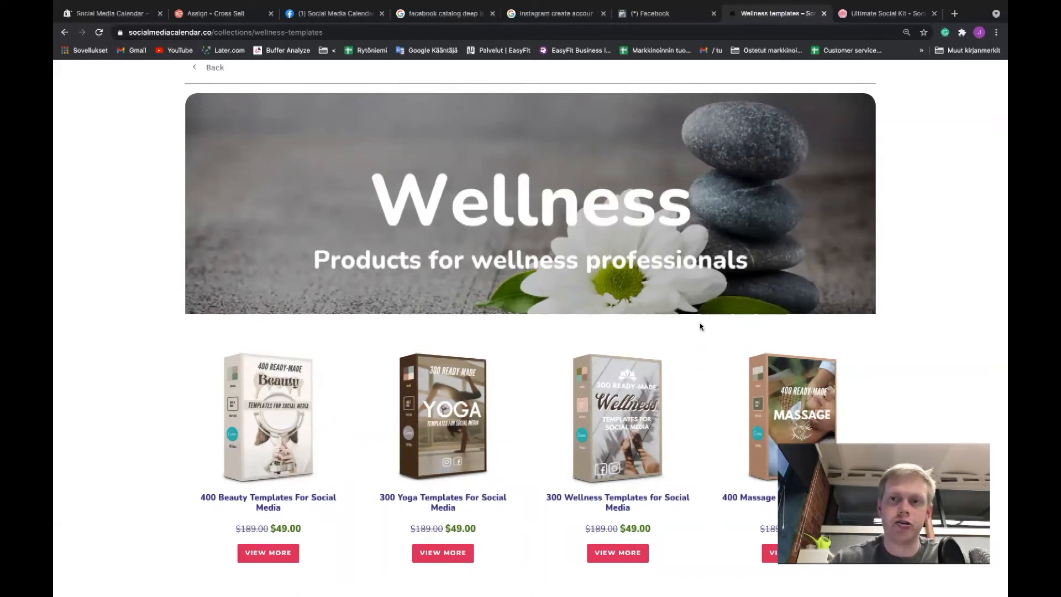
Switch to Facebook Commerce Manager, open the Shopify Commerce Account, and show its catalog sets.
{"action": "left_click", "coordinate": [679, 16]}
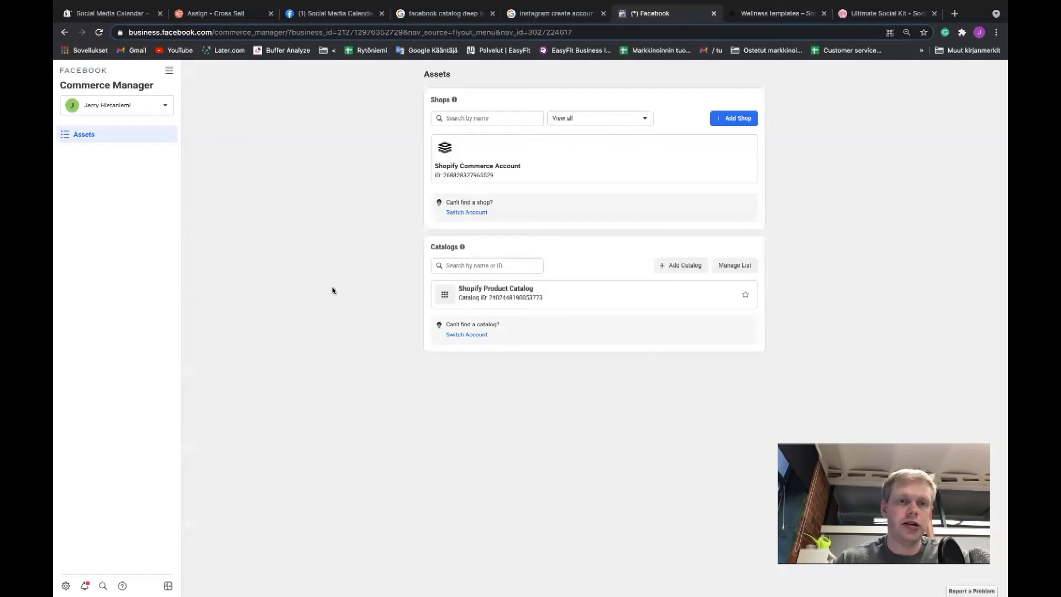
{"action": "left_click", "coordinate": [169, 70]}
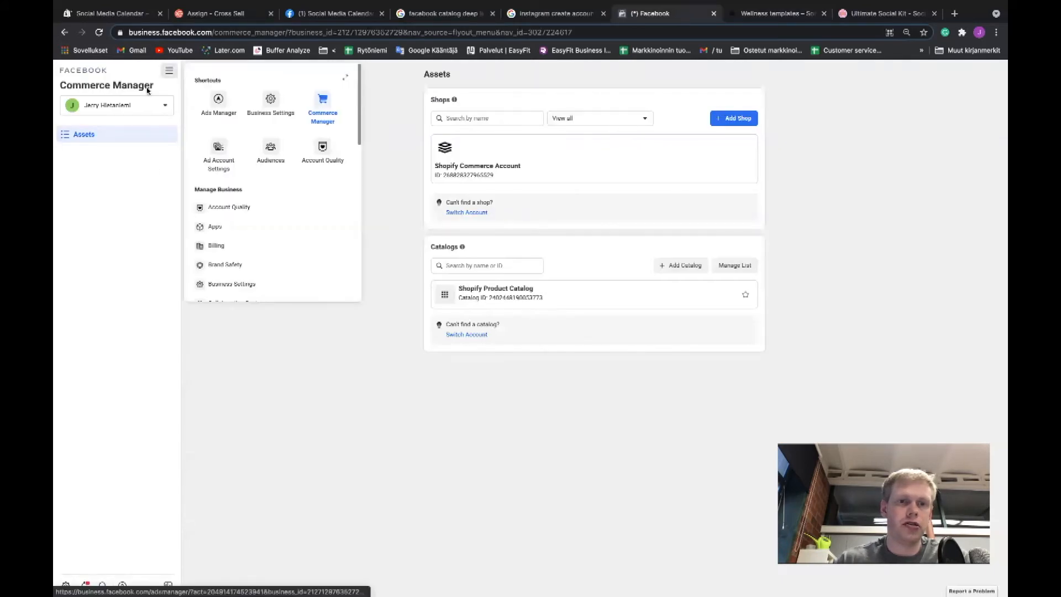
{"action": "left_click", "coordinate": [334, 114]}
{"action": "left_click", "coordinate": [468, 177]}
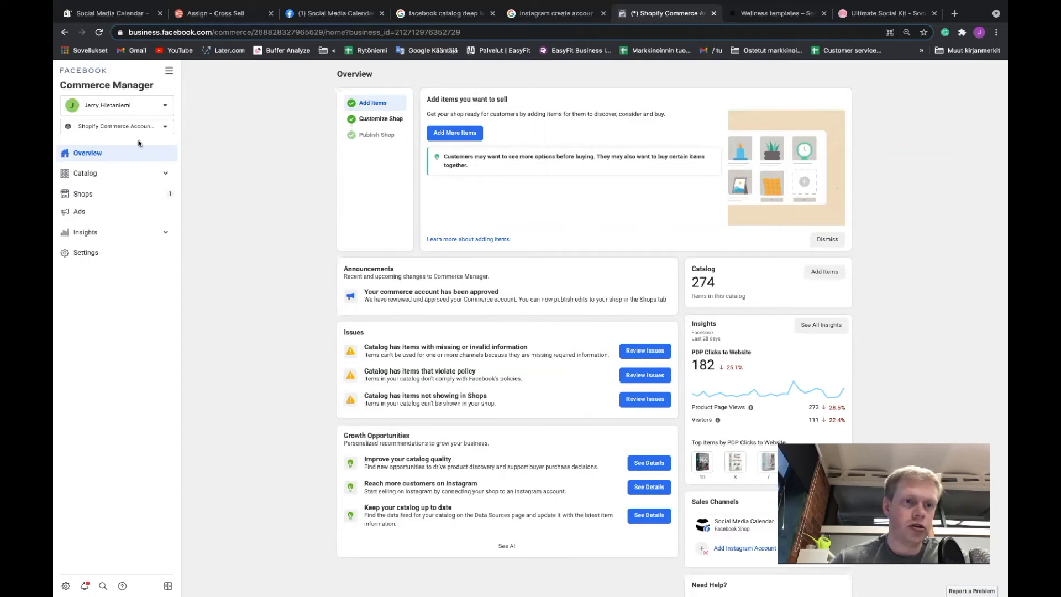
{"action": "left_click", "coordinate": [164, 174]}
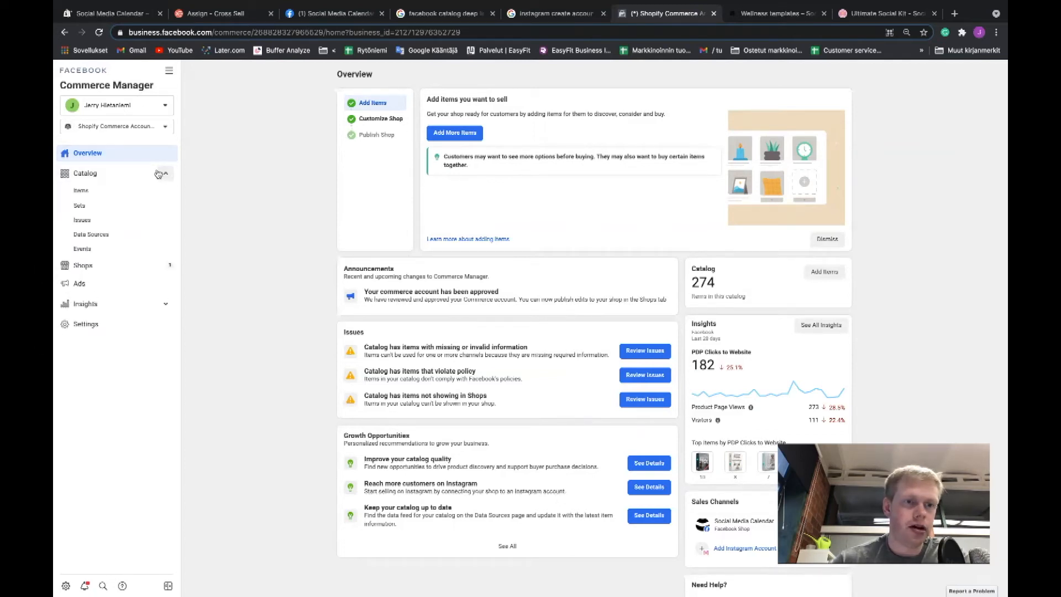
{"action": "left_click", "coordinate": [89, 211]}
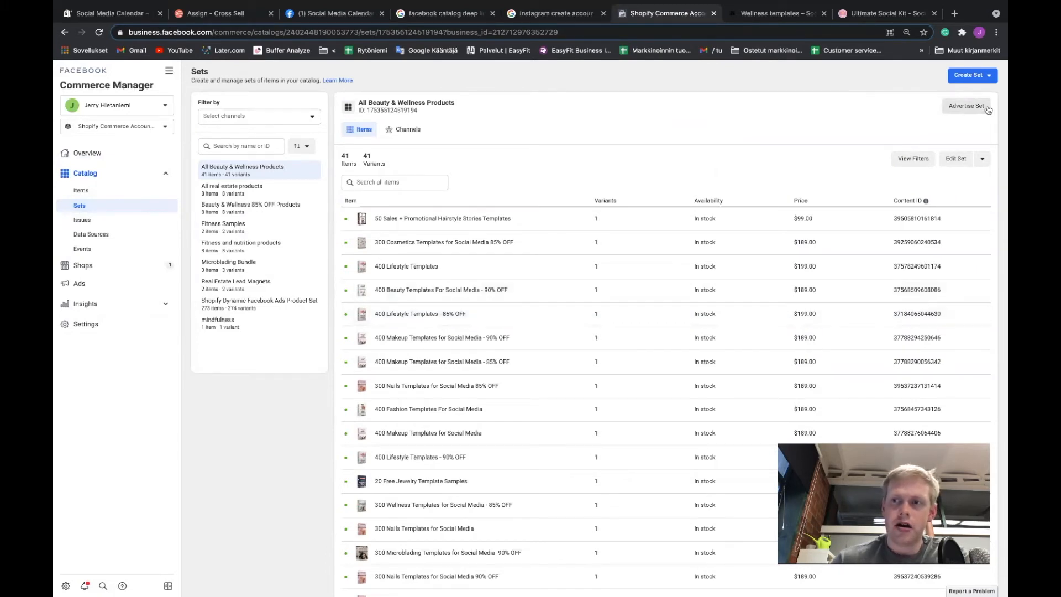
Start a manually selected product set and add the three 400 Beauty Templates items found by searching "beauty".
{"action": "left_click", "coordinate": [985, 81]}
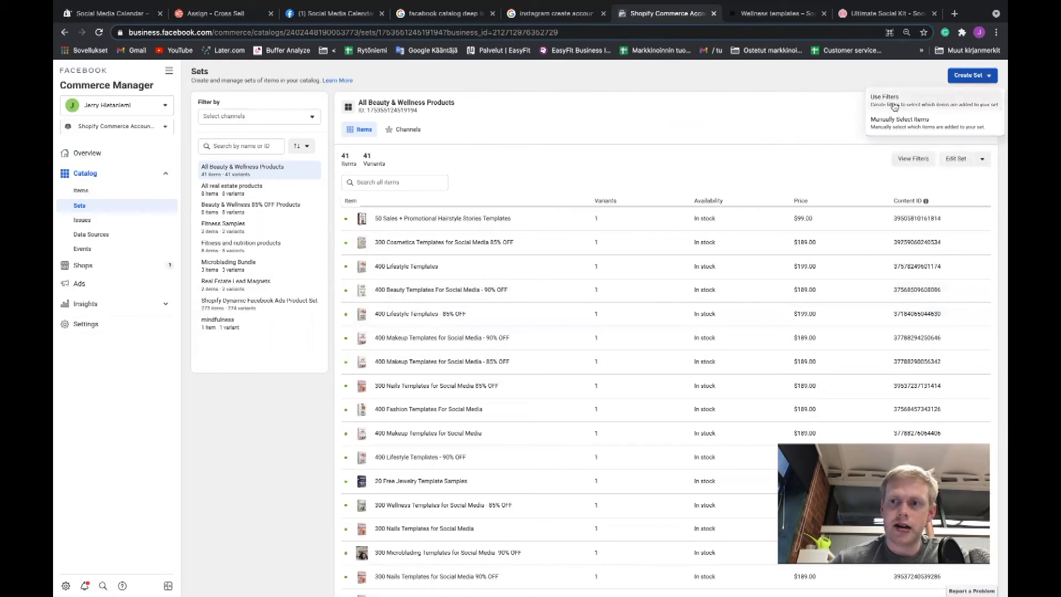
{"action": "left_click", "coordinate": [906, 127]}
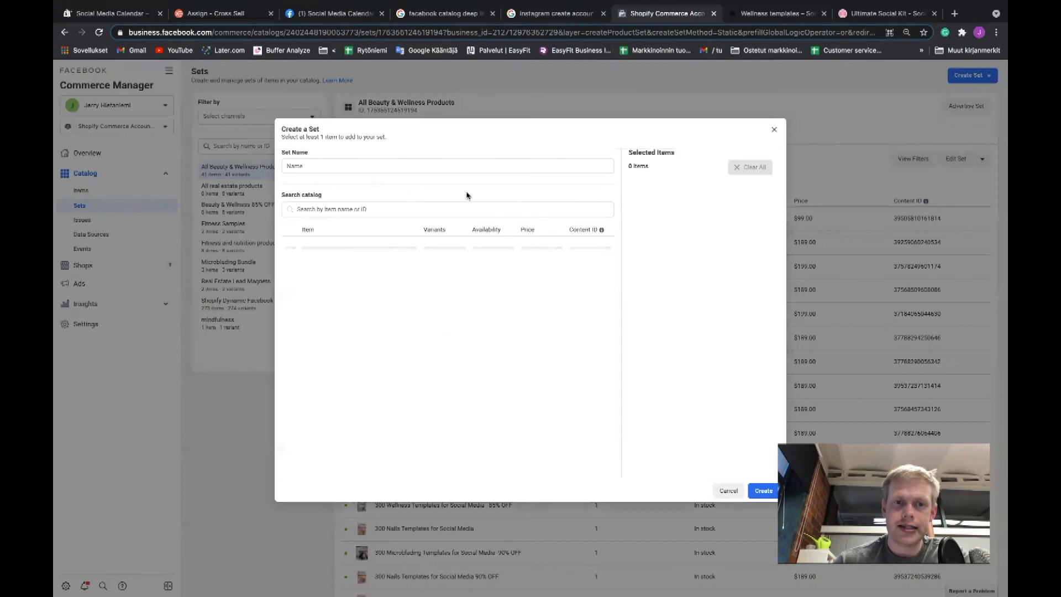
{"action": "left_click", "coordinate": [412, 208]}
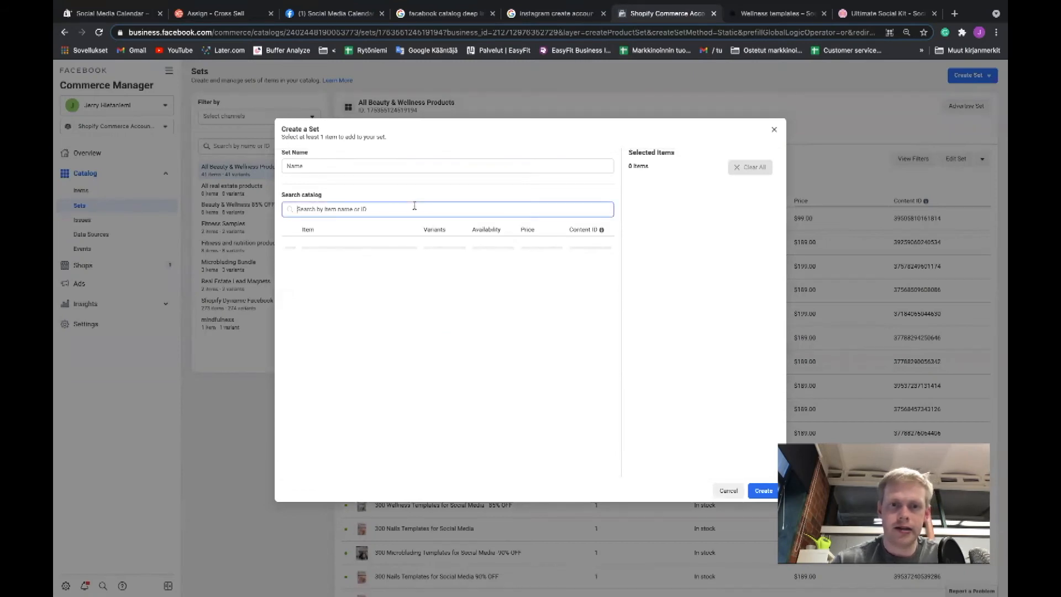
{"action": "type", "text": "beauty"}
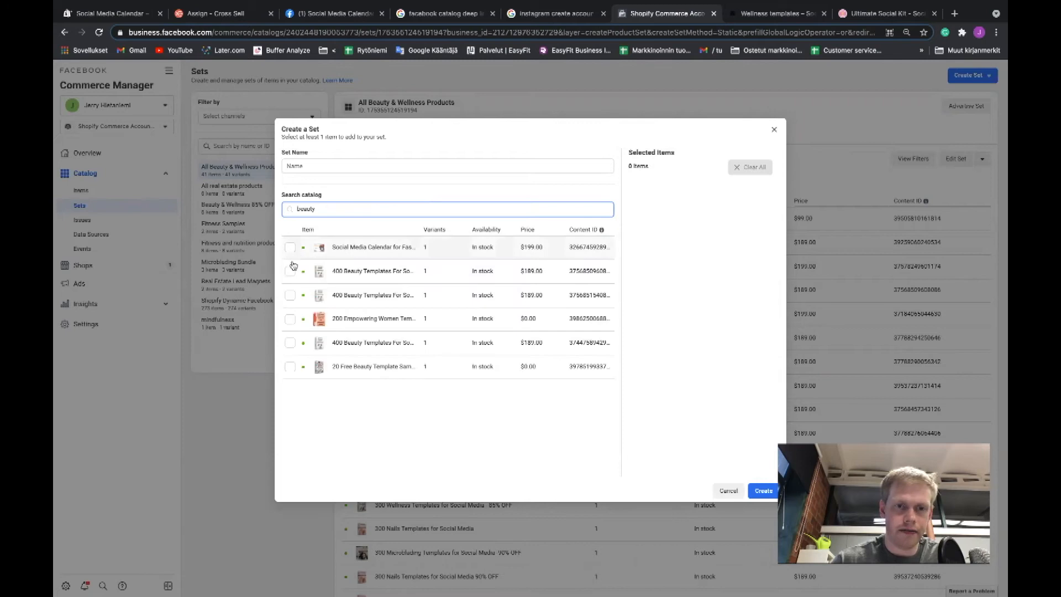
{"action": "left_click", "coordinate": [290, 271]}
{"action": "left_click", "coordinate": [290, 295]}
{"action": "left_click", "coordinate": [290, 343]}
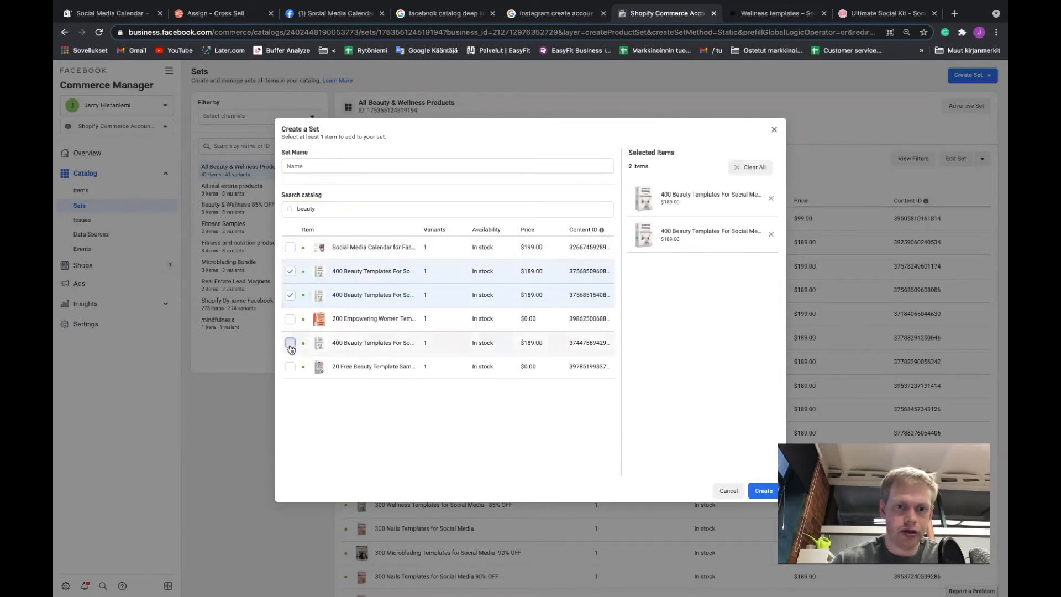
Search the catalog for "wellness" and add the first two 300 Wellness Templates items to the new set.
{"action": "double_click", "coordinate": [358, 209]}
{"action": "type", "text": "wellness"}
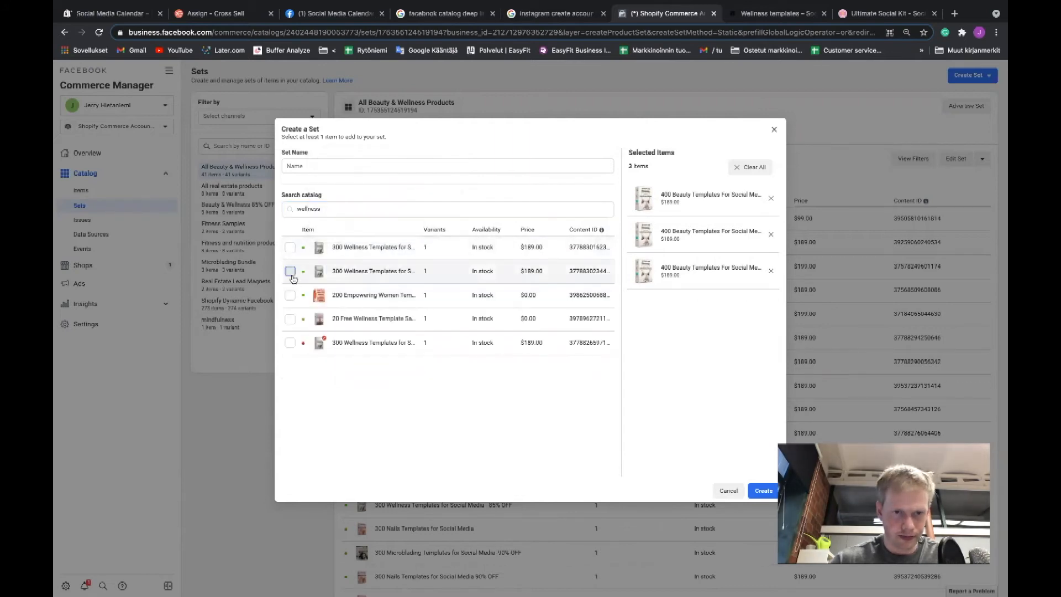
{"action": "left_click", "coordinate": [291, 271]}
{"action": "left_click", "coordinate": [291, 247]}
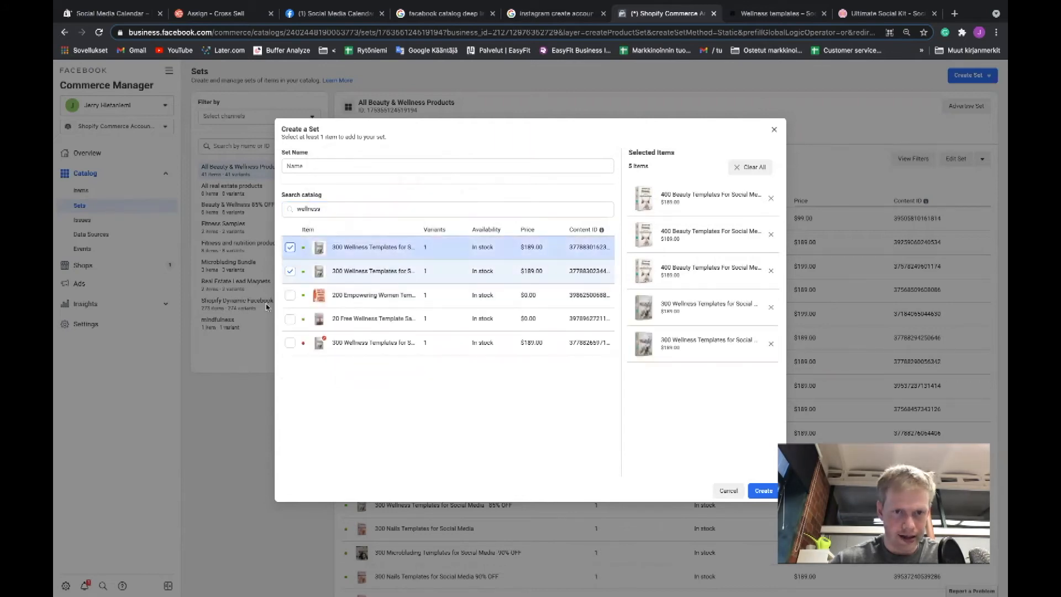
Clear the catalog search and discard the new set without creating it.
{"action": "double_click", "coordinate": [338, 209]}
{"action": "key", "text": "BackSpace"}
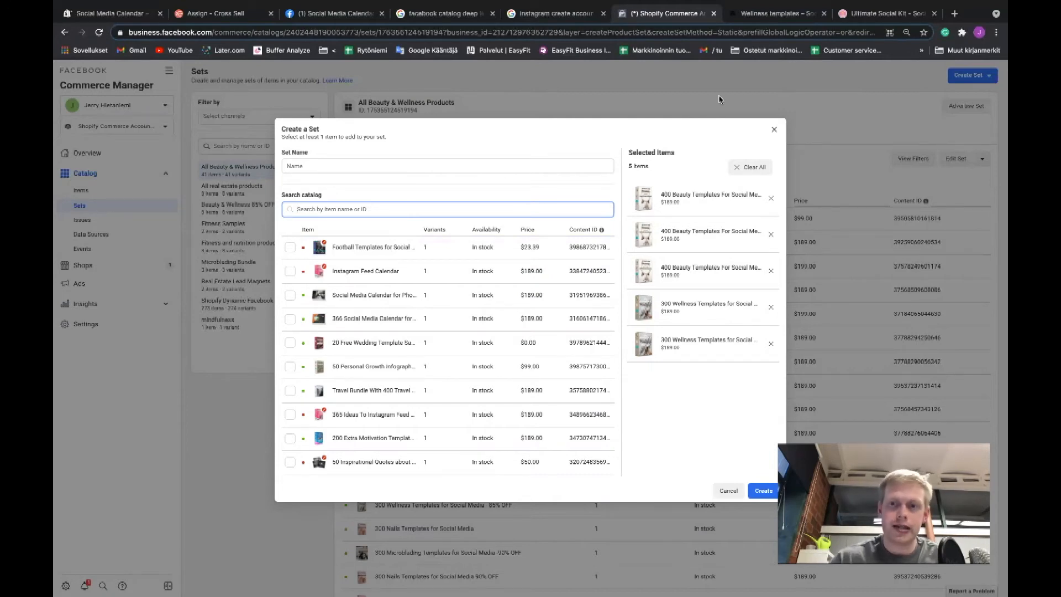
{"action": "left_click", "coordinate": [774, 129]}
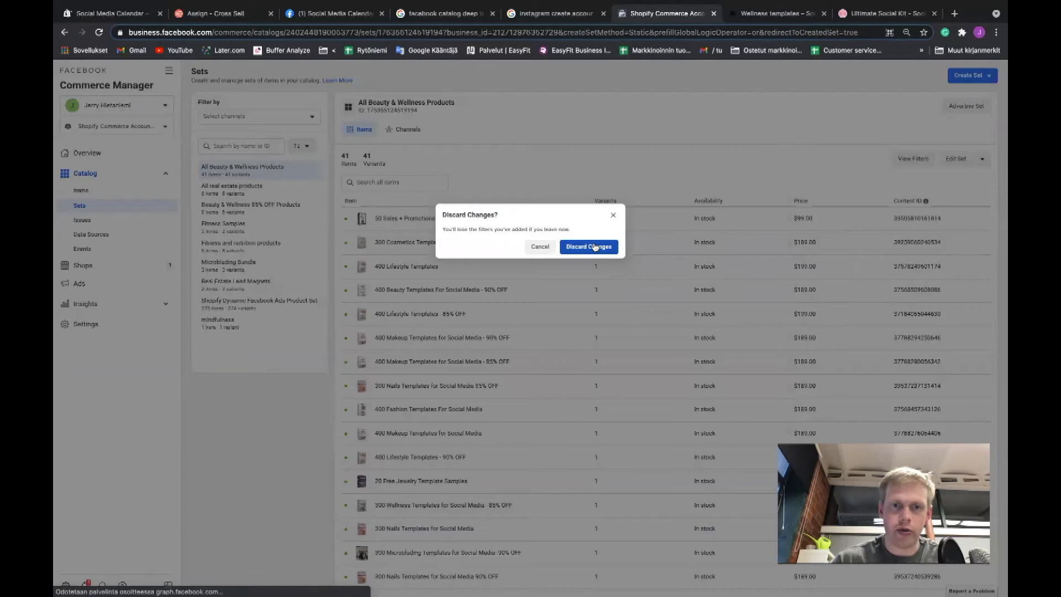
{"action": "left_click", "coordinate": [594, 246]}
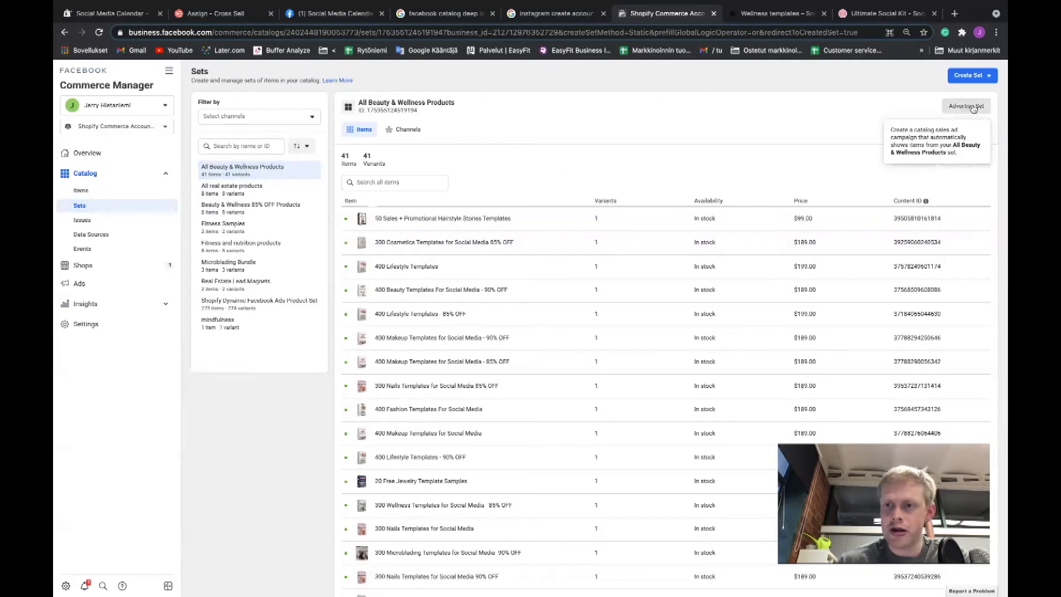
Open the catalog items and filter them by the All Beauty & Wellness Products set.
{"action": "left_click", "coordinate": [123, 192]}
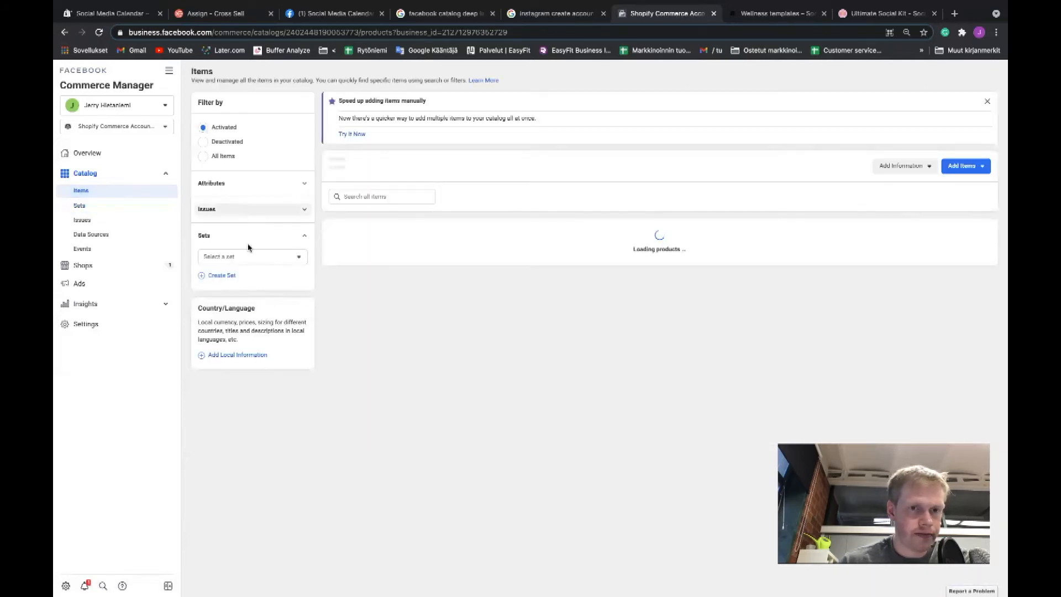
{"action": "left_click", "coordinate": [247, 255]}
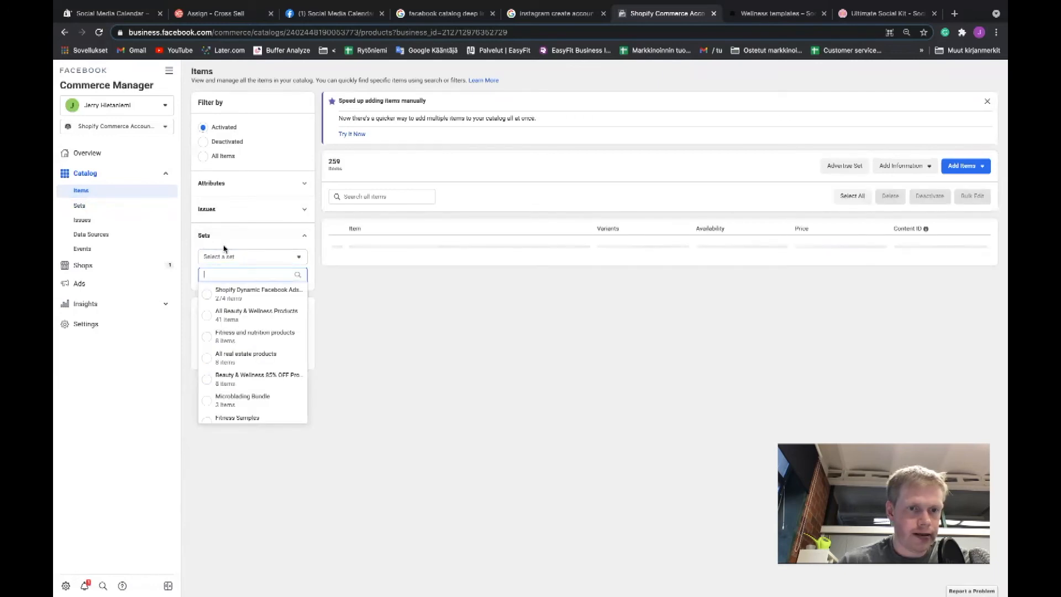
{"action": "left_click", "coordinate": [211, 319]}
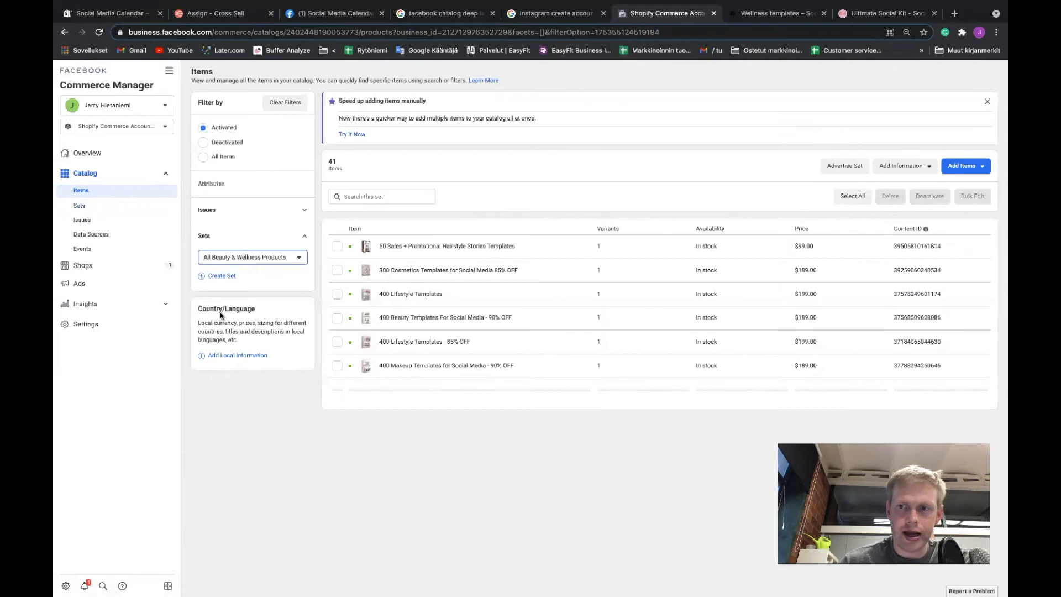
Start advertising the filtered set with the Social Media Calendar 2 ad account and proceed to campaign setup.
{"action": "left_click", "coordinate": [830, 173]}
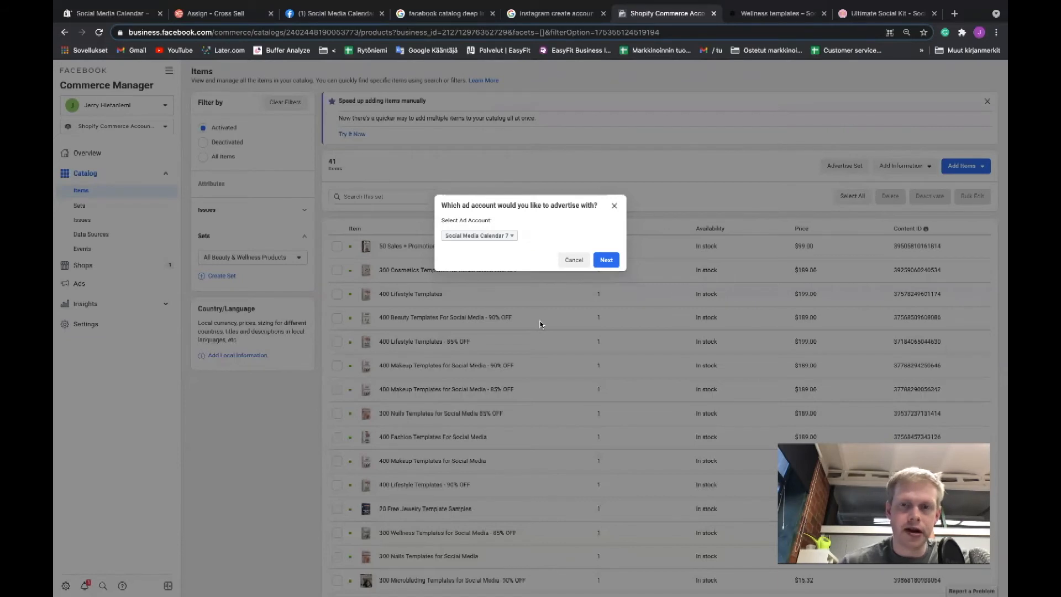
{"action": "left_click", "coordinate": [501, 240]}
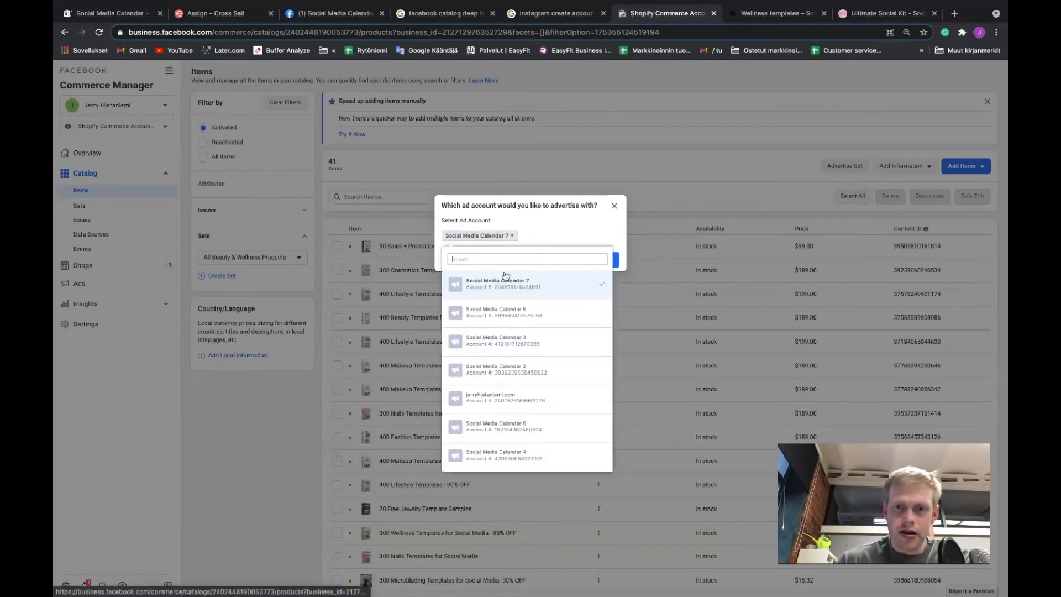
{"action": "left_click", "coordinate": [511, 370]}
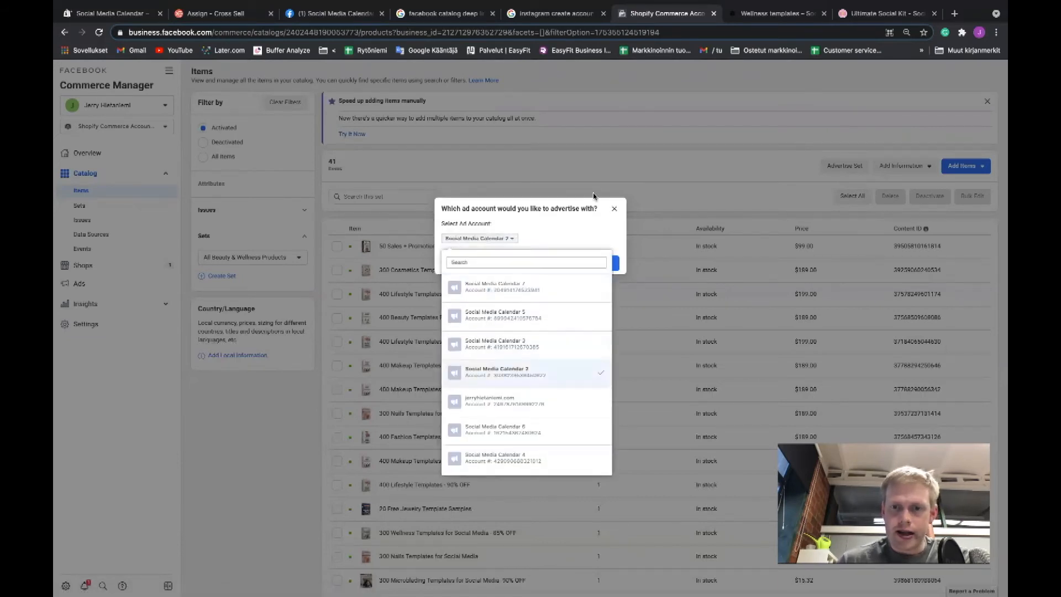
{"action": "left_click", "coordinate": [551, 229]}
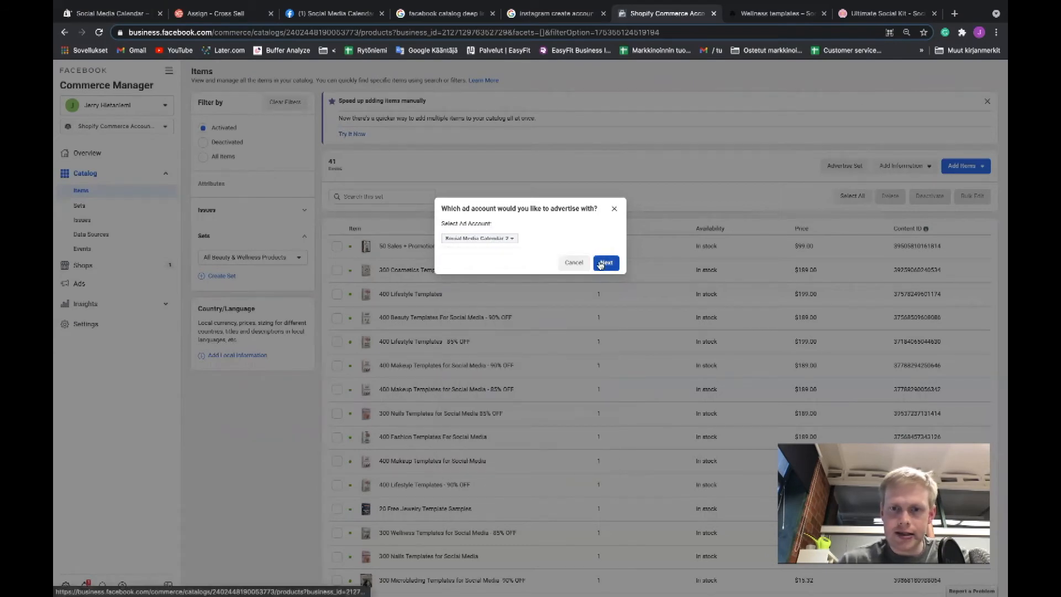
{"action": "left_click", "coordinate": [606, 262]}
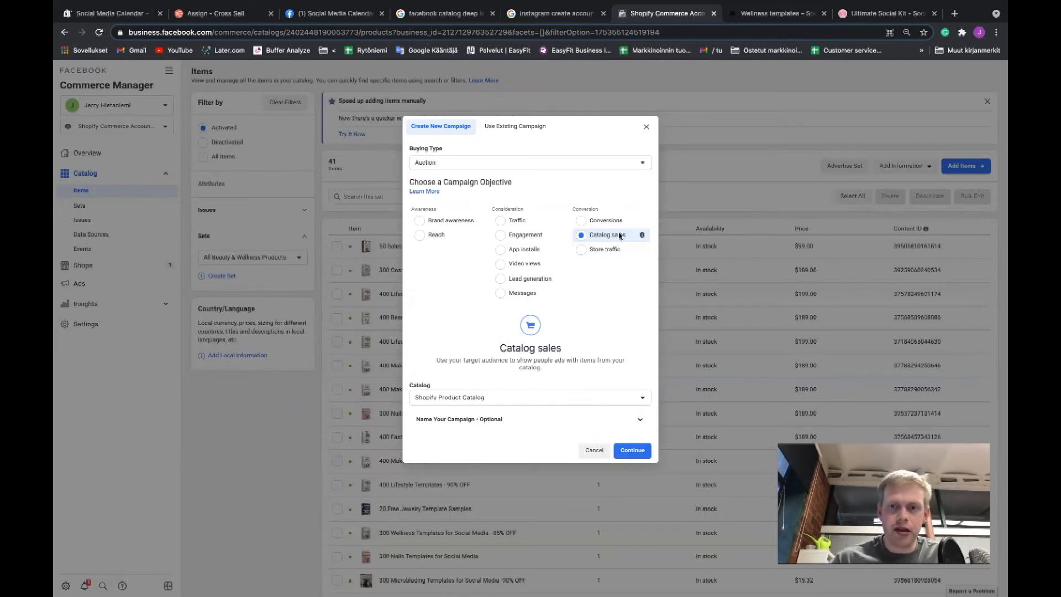
Name the campaign "Viewed B&W Product / Crossell other B&W products / MAY27" and continue to the ad set settings.
{"action": "left_click_drag", "start_coordinate": [441, 185], "coordinate": [525, 189]}
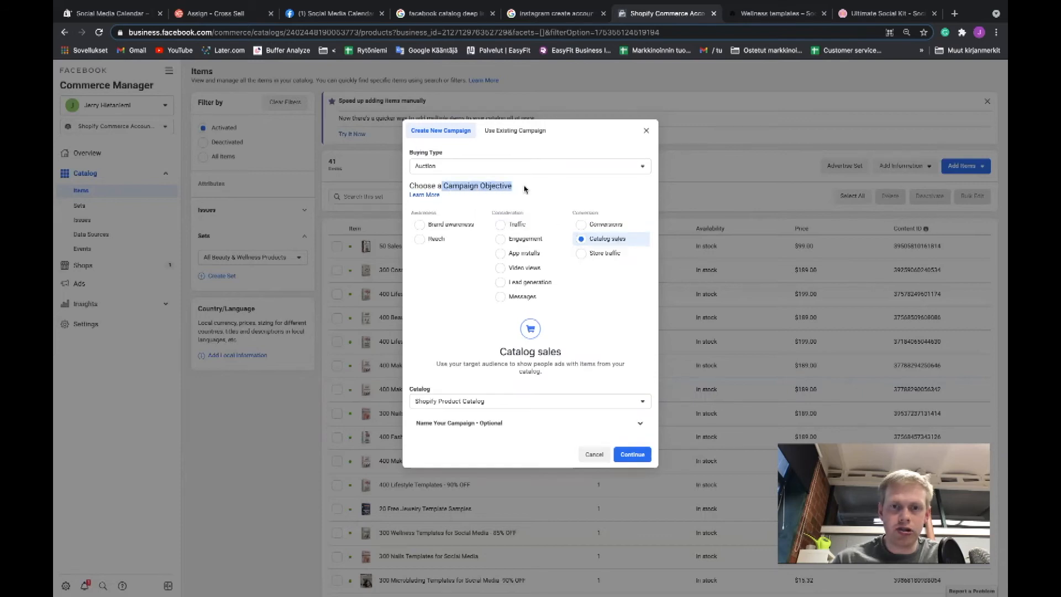
{"action": "left_click", "coordinate": [545, 423]}
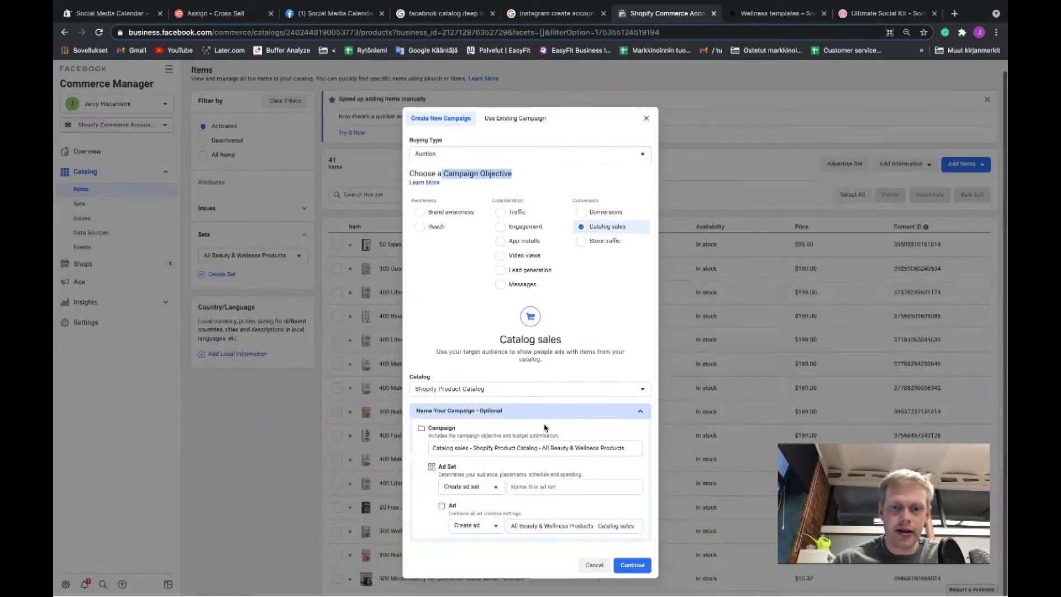
{"action": "key", "text": "ctrl+a"}
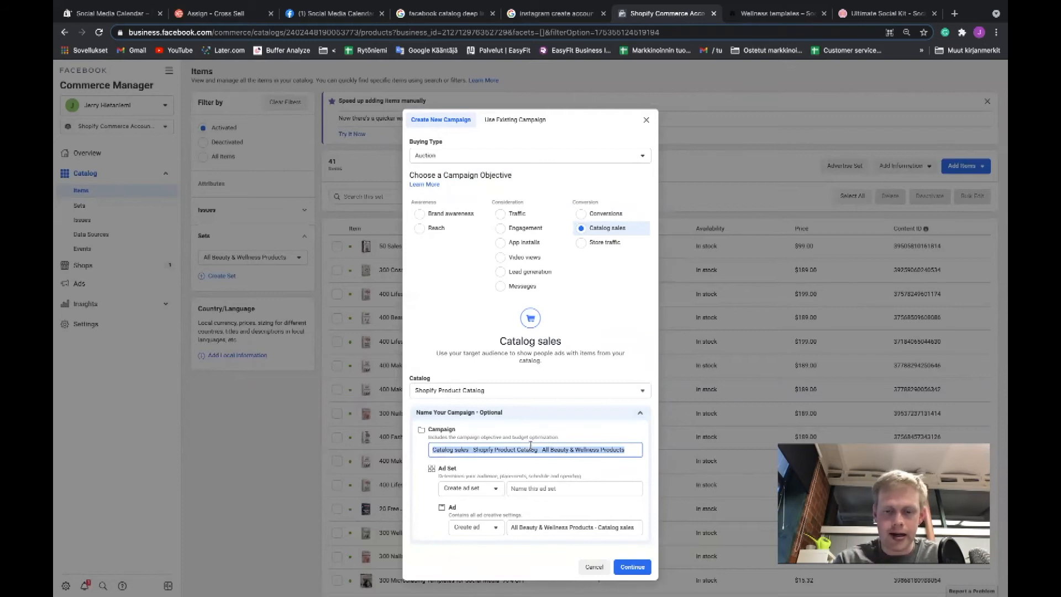
{"action": "type", "text": "Vie"}
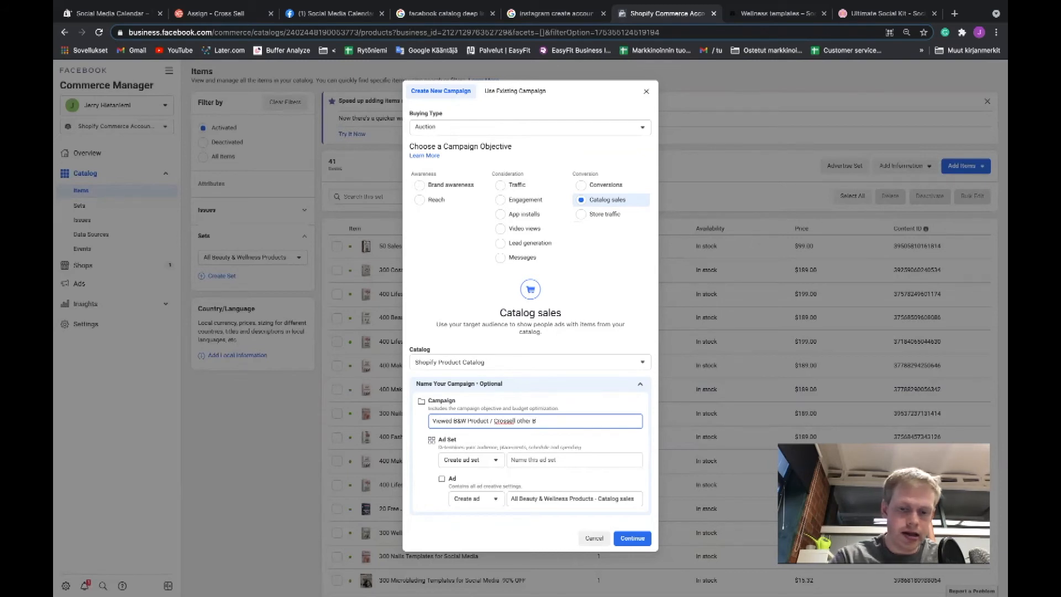
{"action": "type", "text": "ucts / MAY2/"}
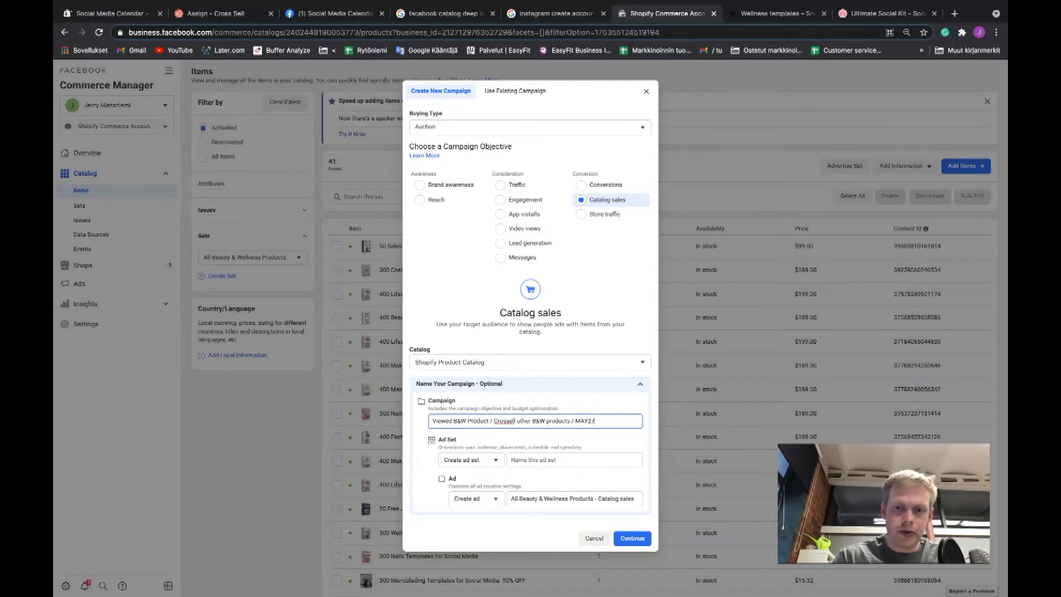
{"action": "left_click", "coordinate": [634, 537]}
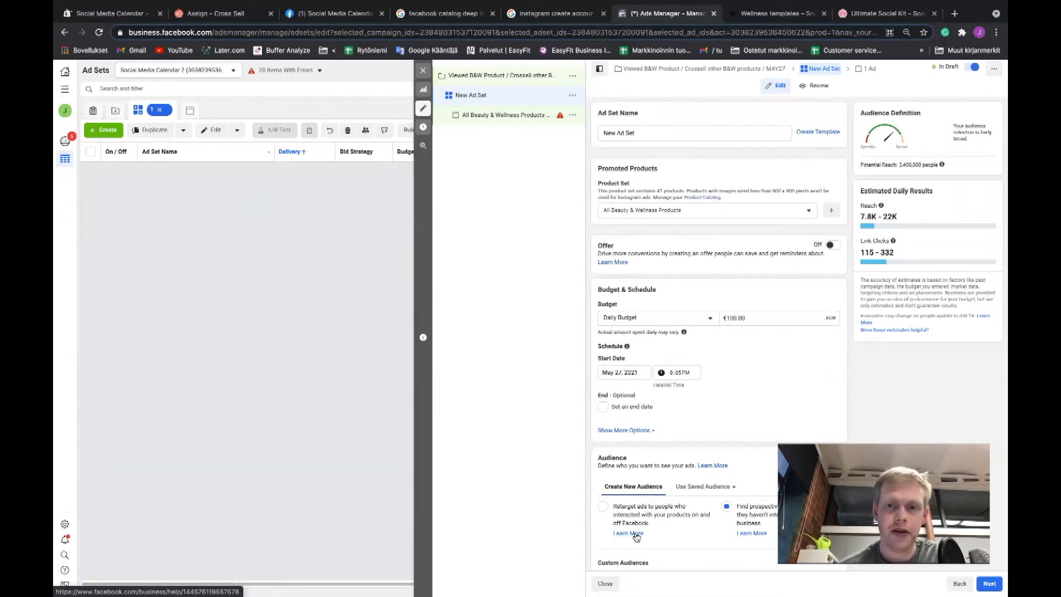
Set the ad set's daily budget to €20.
{"action": "double_click", "coordinate": [646, 135]}
{"action": "scroll", "coordinate": [652, 153], "scroll_direction": "down", "scroll_amount": 2}
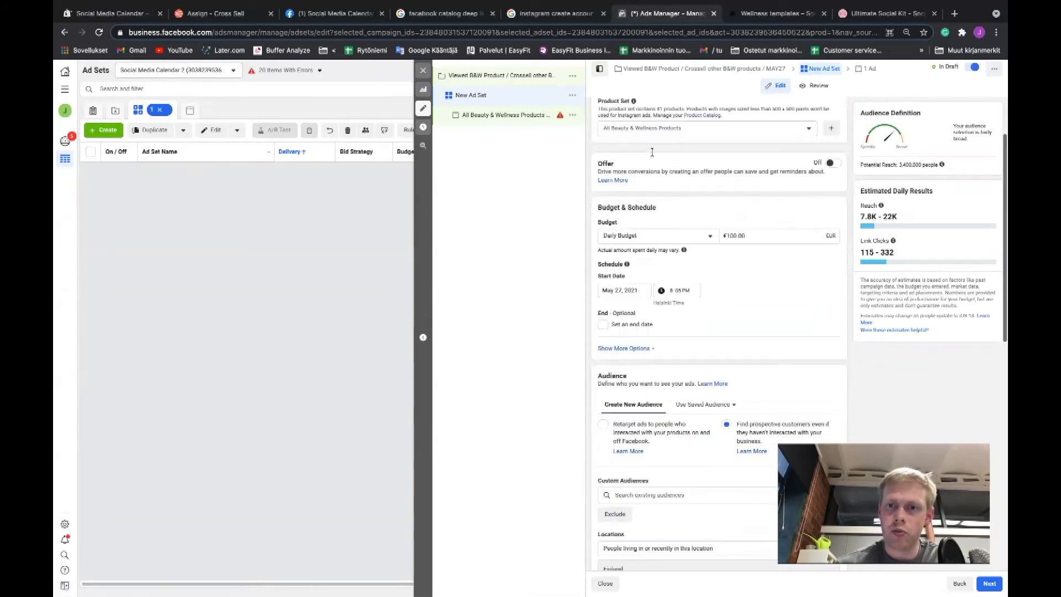
{"action": "scroll", "coordinate": [652, 153], "scroll_direction": "down", "scroll_amount": 1}
{"action": "scroll", "coordinate": [653, 152], "scroll_direction": "up", "scroll_amount": 2}
{"action": "scroll", "coordinate": [653, 264], "scroll_direction": "down", "scroll_amount": 1}
{"action": "scroll", "coordinate": [652, 264], "scroll_direction": "down", "scroll_amount": 1}
{"action": "double_click", "coordinate": [734, 216]}
{"action": "type", "text": "20"}
{"action": "left_click", "coordinate": [794, 294]}
Set the audience to retarget people who interacted with the products on and off Facebook.
{"action": "scroll", "coordinate": [671, 339], "scroll_direction": "down", "scroll_amount": 2}
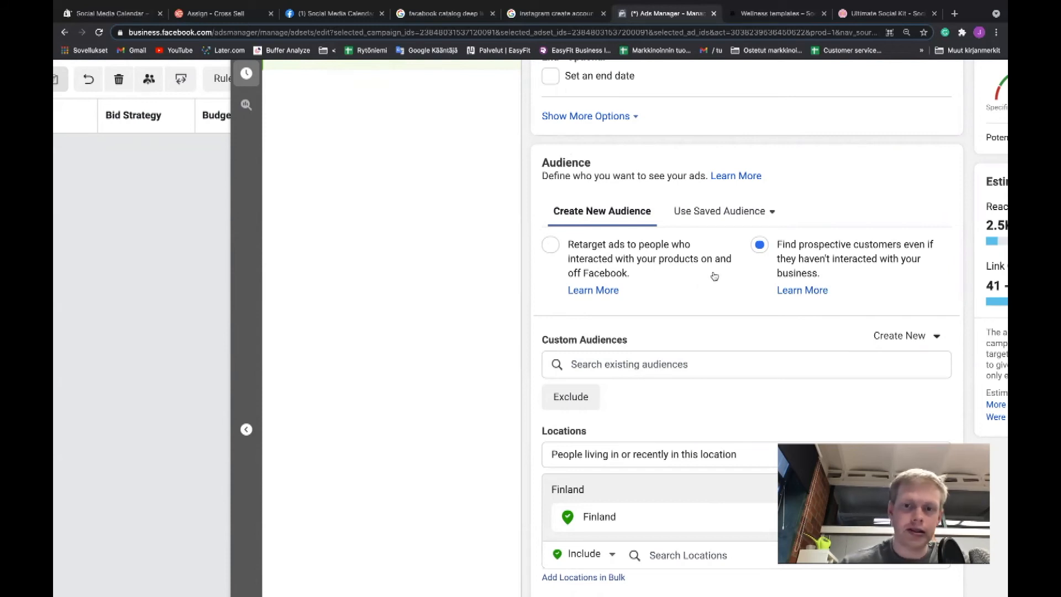
{"action": "left_click", "coordinate": [549, 247]}
{"action": "scroll", "coordinate": [612, 316], "scroll_direction": "down", "scroll_amount": 1}
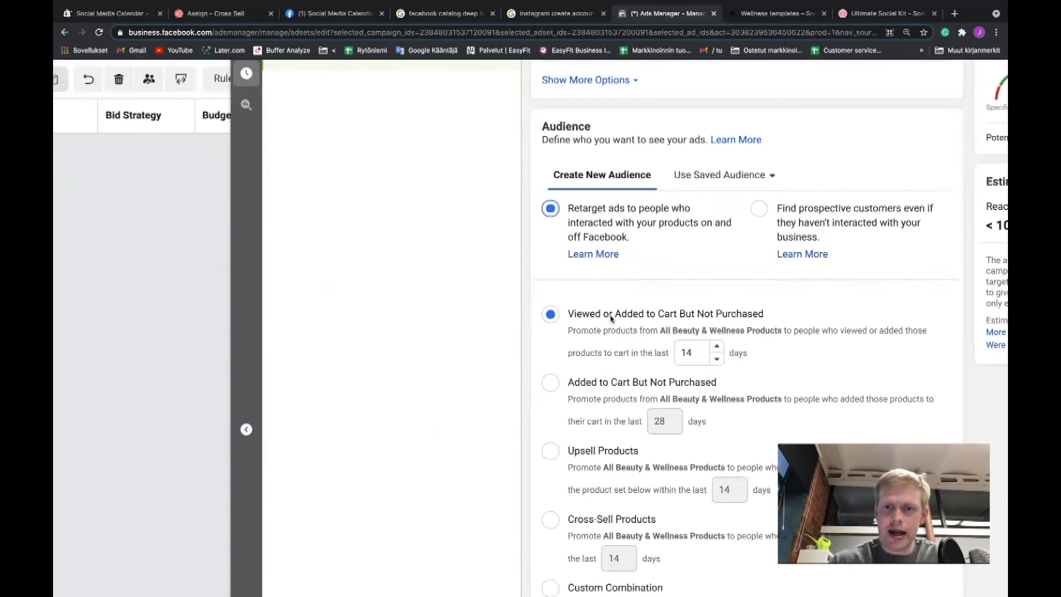
{"action": "scroll", "coordinate": [618, 317], "scroll_direction": "down", "scroll_amount": 1}
{"action": "left_click_drag", "start_coordinate": [575, 157], "coordinate": [722, 158]}
{"action": "left_click", "coordinate": [552, 174]}
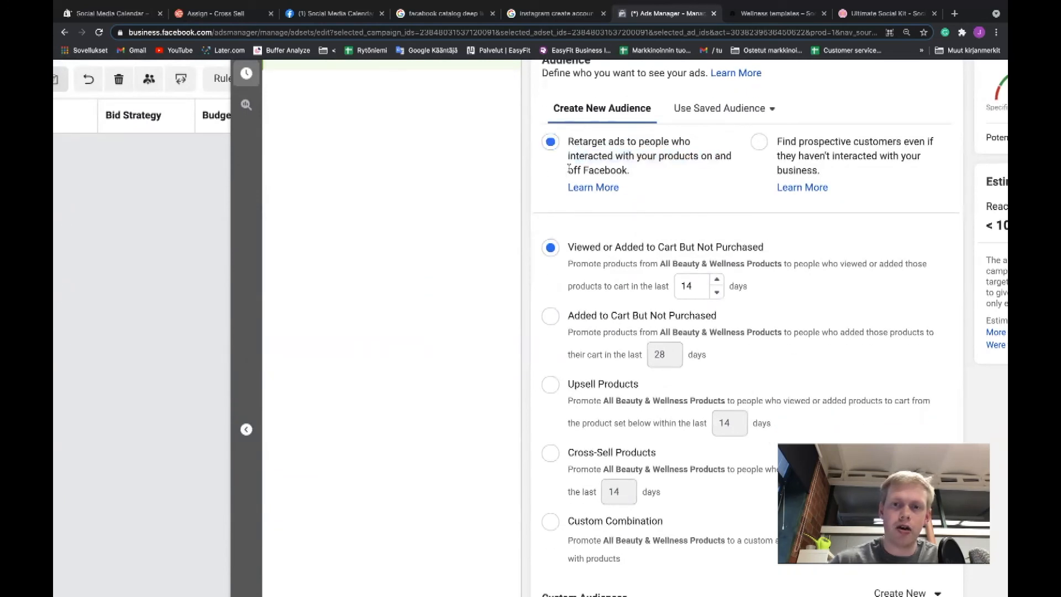
{"action": "double_click", "coordinate": [617, 170]}
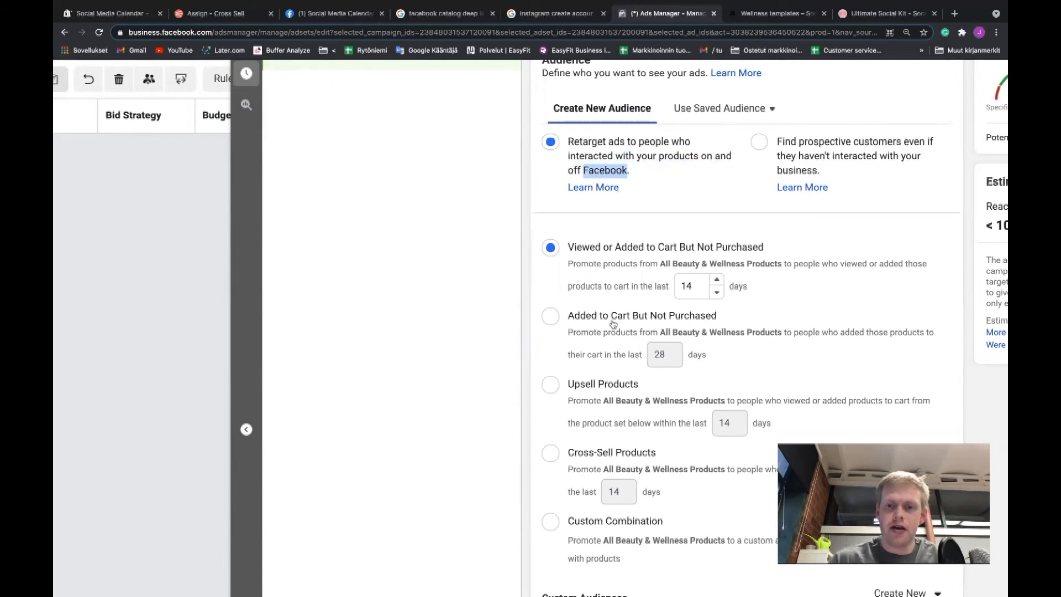
Choose Custom Combination as the retargeting option for All Beauty & Wellness Products.
{"action": "scroll", "coordinate": [612, 368], "scroll_direction": "down", "scroll_amount": 1}
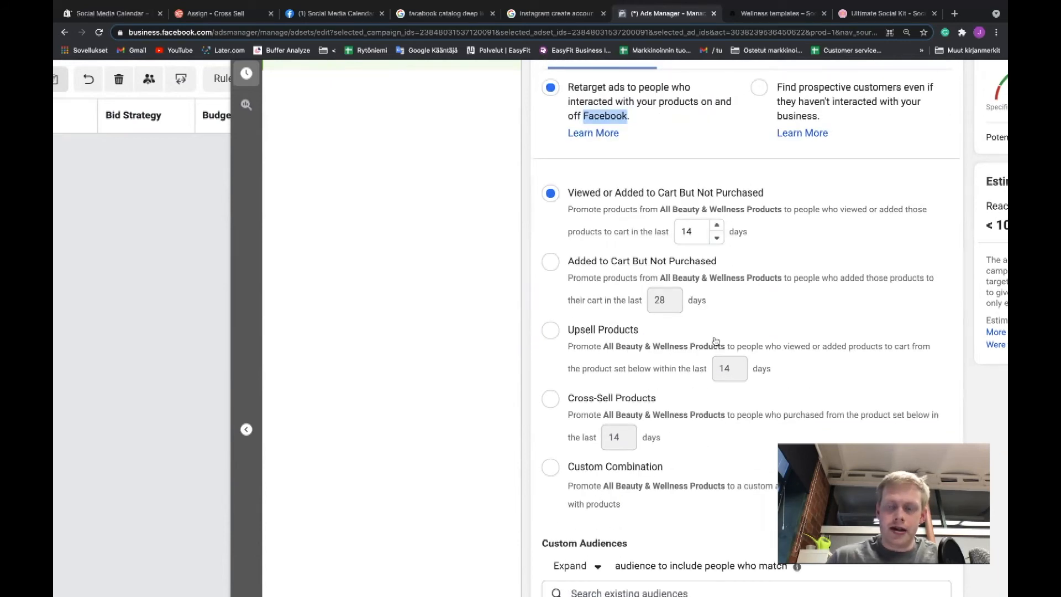
{"action": "scroll", "coordinate": [714, 343], "scroll_direction": "down", "scroll_amount": 1}
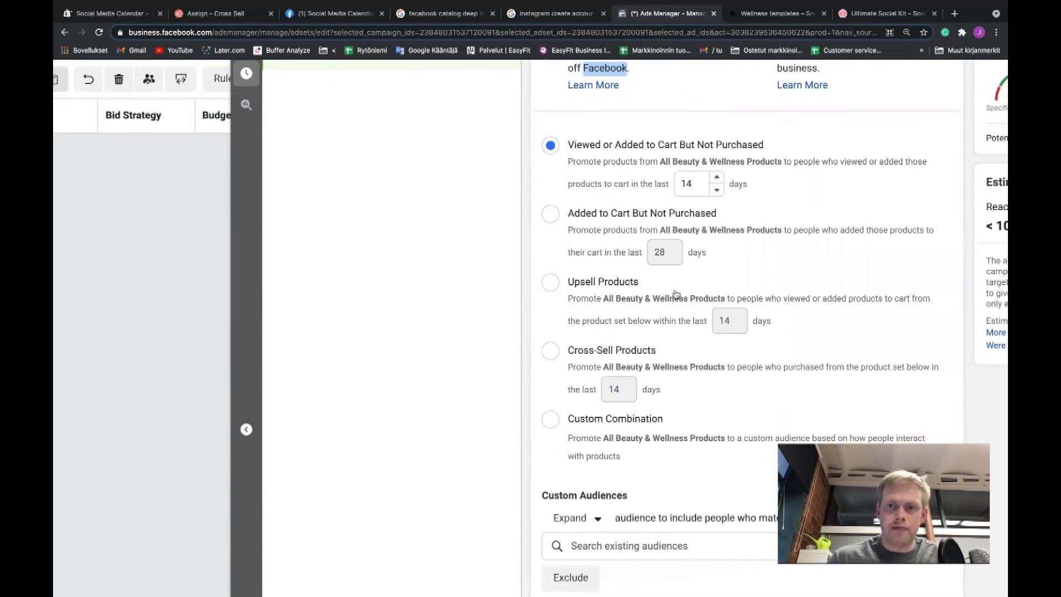
{"action": "scroll", "coordinate": [630, 312], "scroll_direction": "down", "scroll_amount": 1}
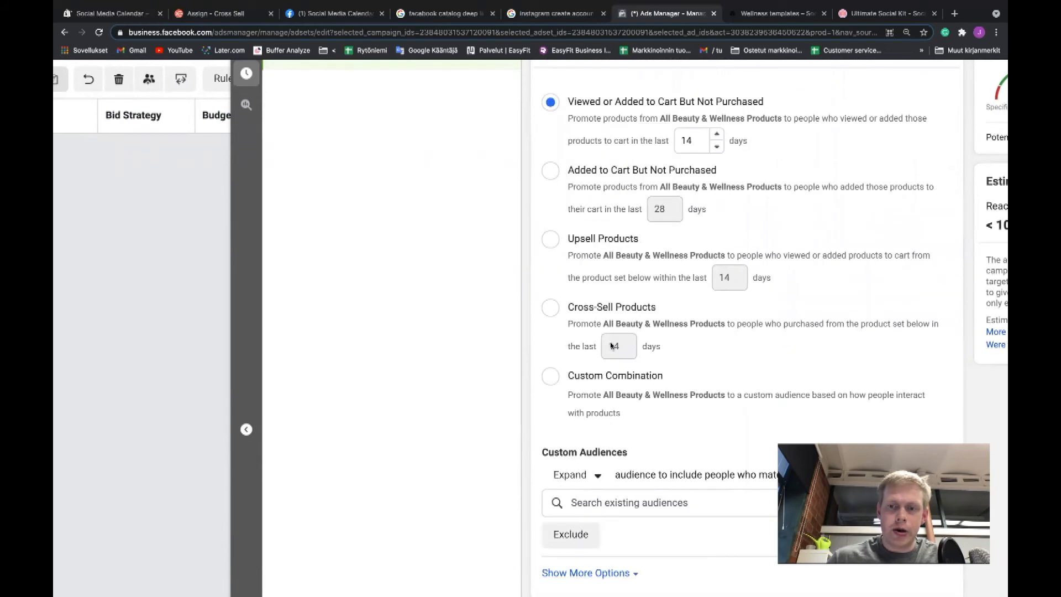
{"action": "scroll", "coordinate": [605, 346], "scroll_direction": "down", "scroll_amount": 1}
{"action": "left_click", "coordinate": [550, 346]}
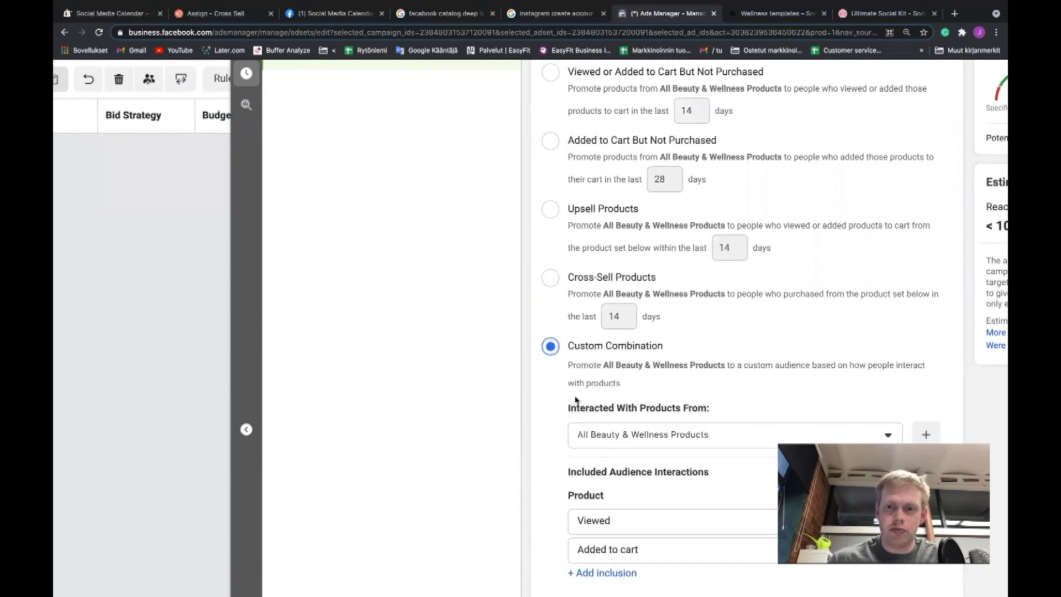
{"action": "scroll", "coordinate": [572, 402], "scroll_direction": "down", "scroll_amount": 2}
{"action": "scroll", "coordinate": [575, 401], "scroll_direction": "down", "scroll_amount": 4}
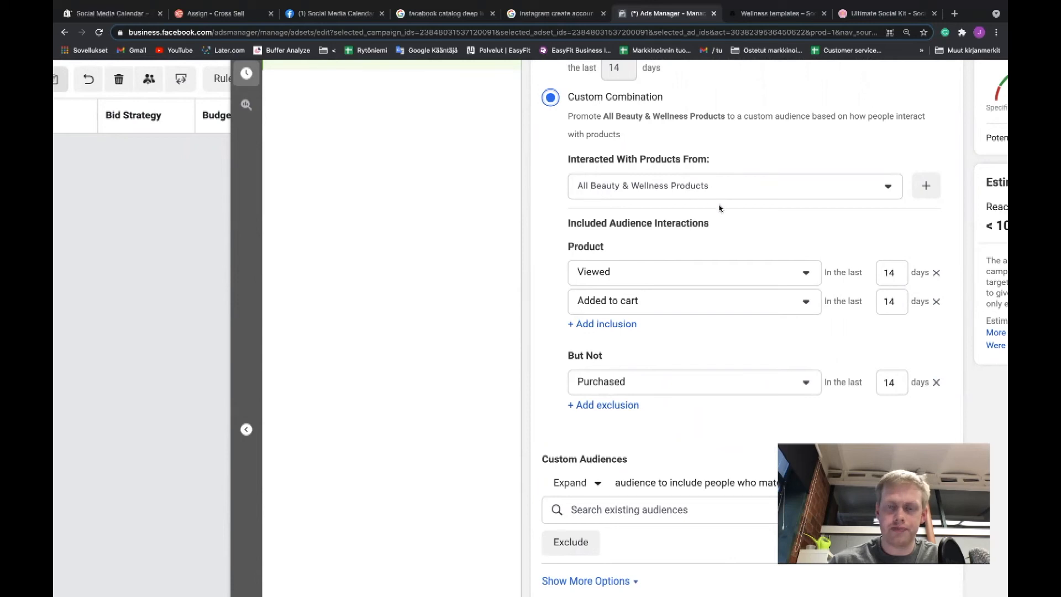
Add a Purchased inclusion for the last 10 days to the audience and remove the 14-day Purchased exclusion.
{"action": "scroll", "coordinate": [625, 252], "scroll_direction": "down", "scroll_amount": 2}
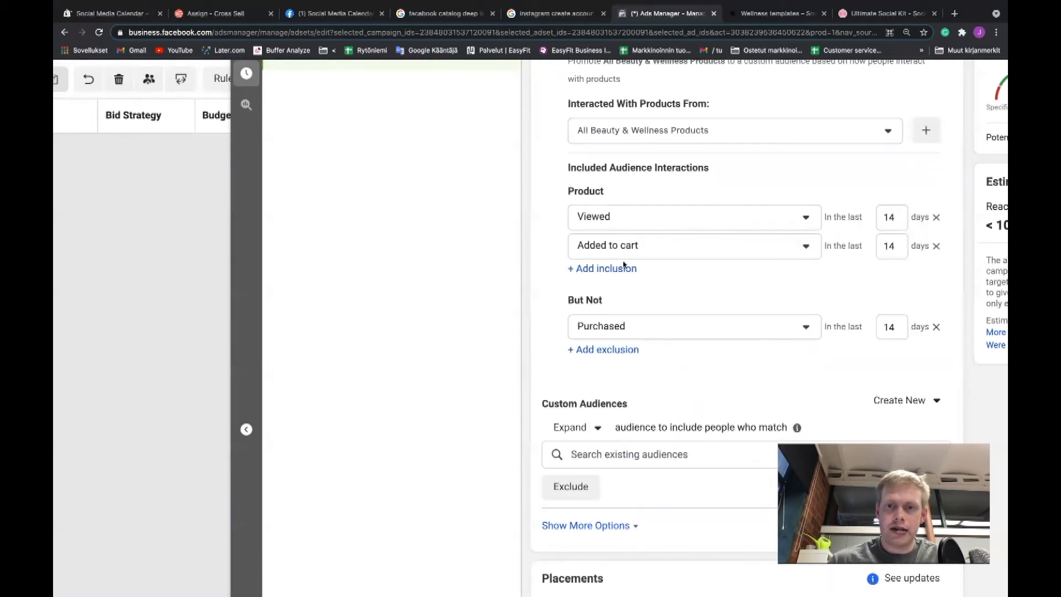
{"action": "left_click", "coordinate": [622, 267]}
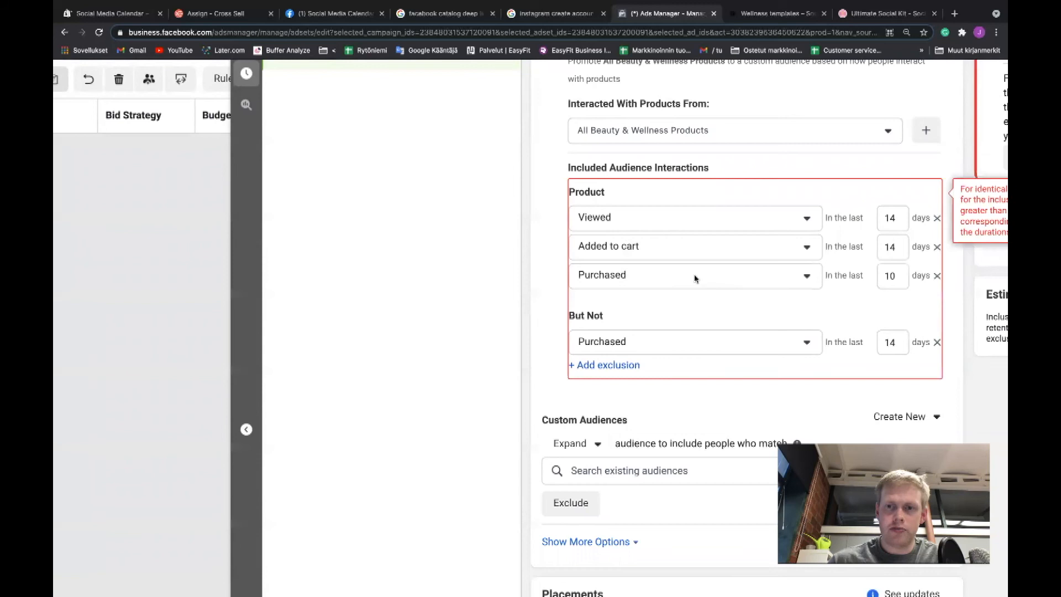
{"action": "scroll", "coordinate": [695, 278], "scroll_direction": "right", "scroll_amount": 3}
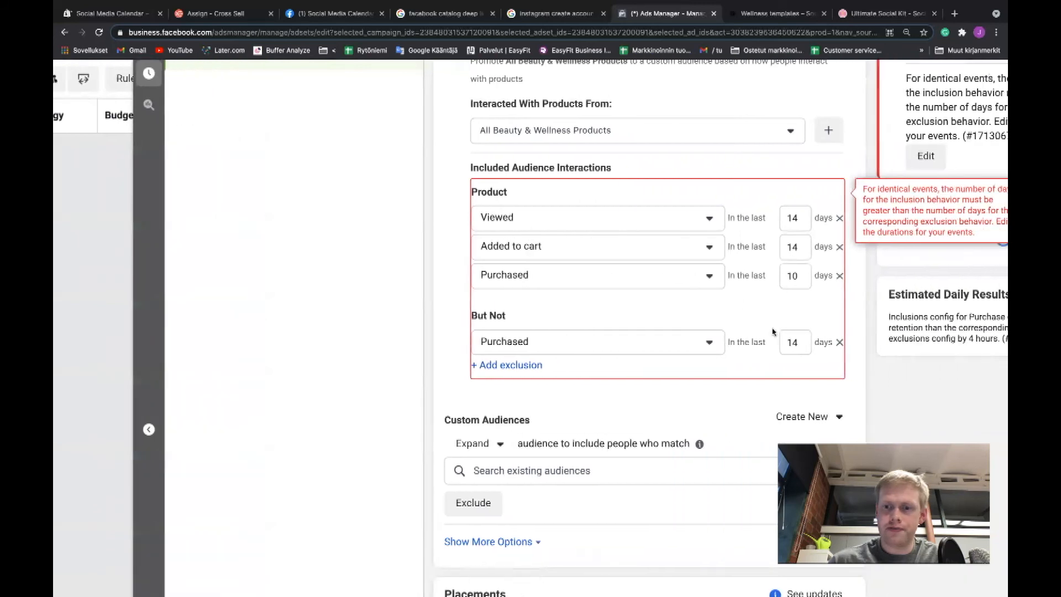
{"action": "left_click", "coordinate": [840, 343]}
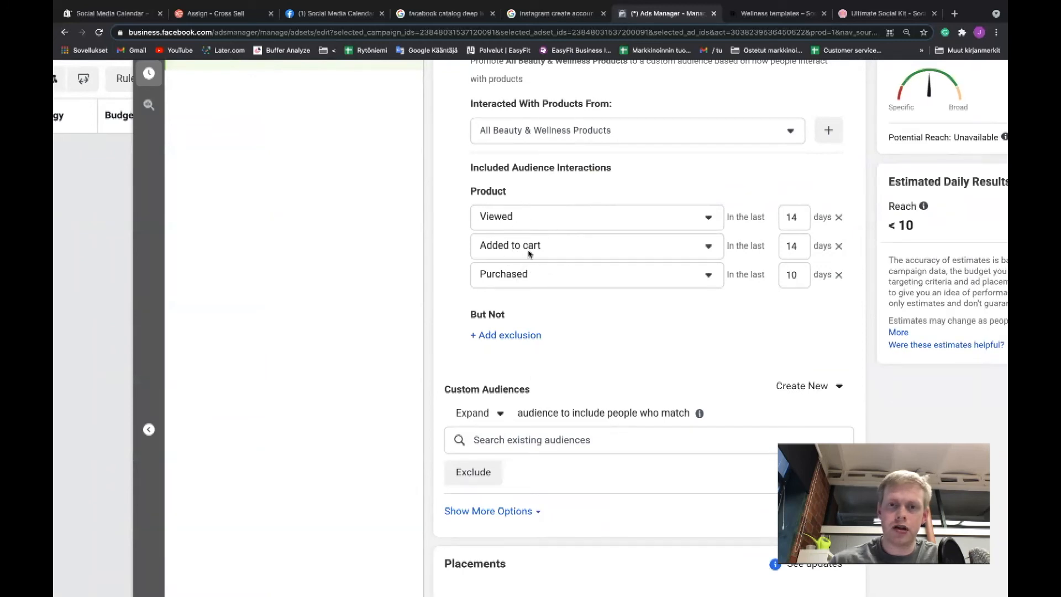
Proceed to the ad settings and select the available Instagram account as the ad's identity.
{"action": "scroll", "coordinate": [503, 288], "scroll_direction": "up", "scroll_amount": 2}
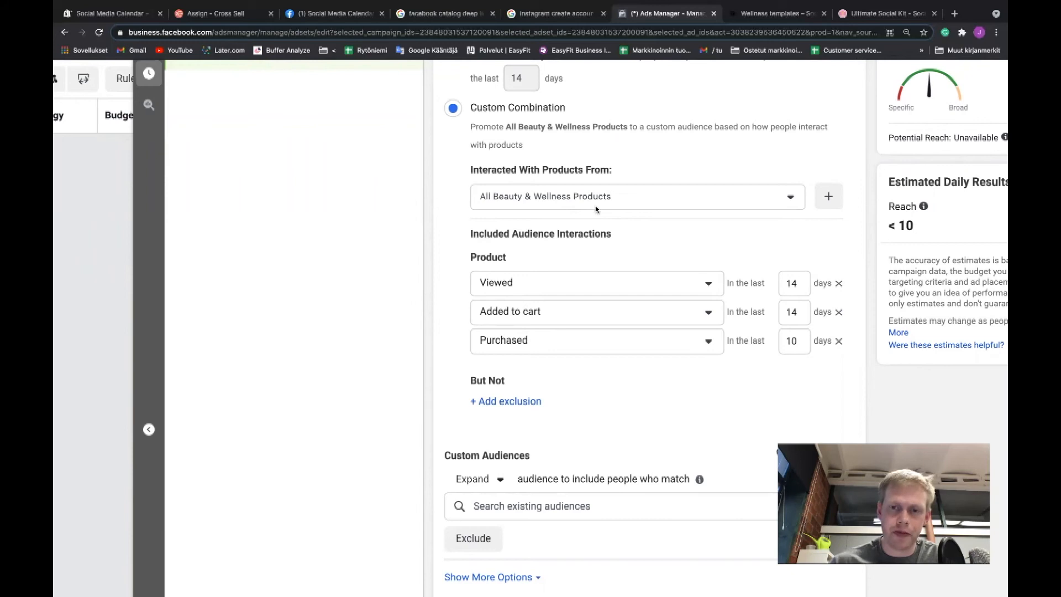
{"action": "scroll", "coordinate": [567, 244], "scroll_direction": "down", "scroll_amount": 1}
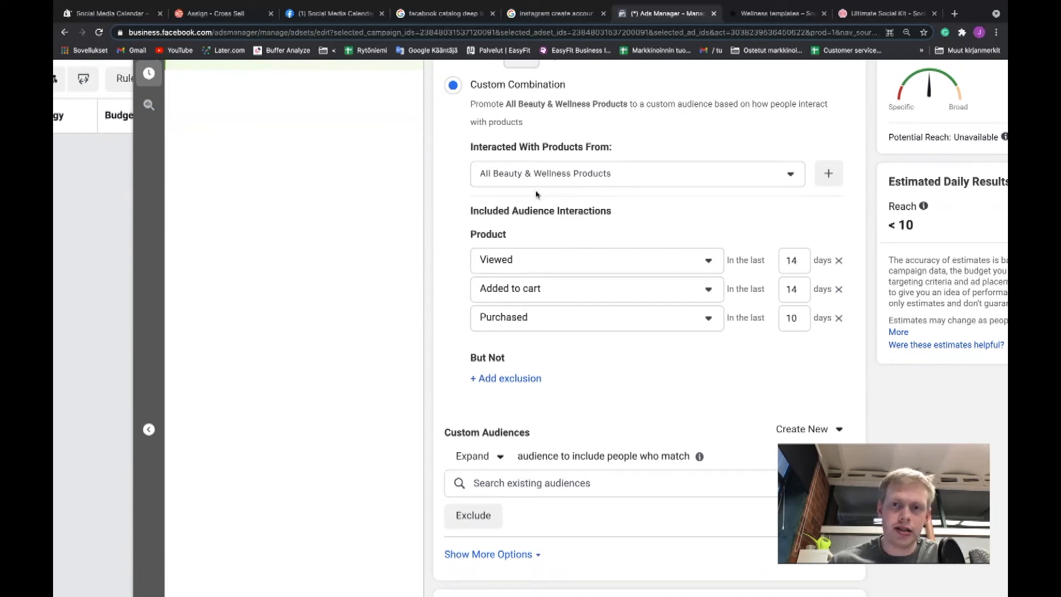
{"action": "scroll", "coordinate": [517, 276], "scroll_direction": "down", "scroll_amount": 1}
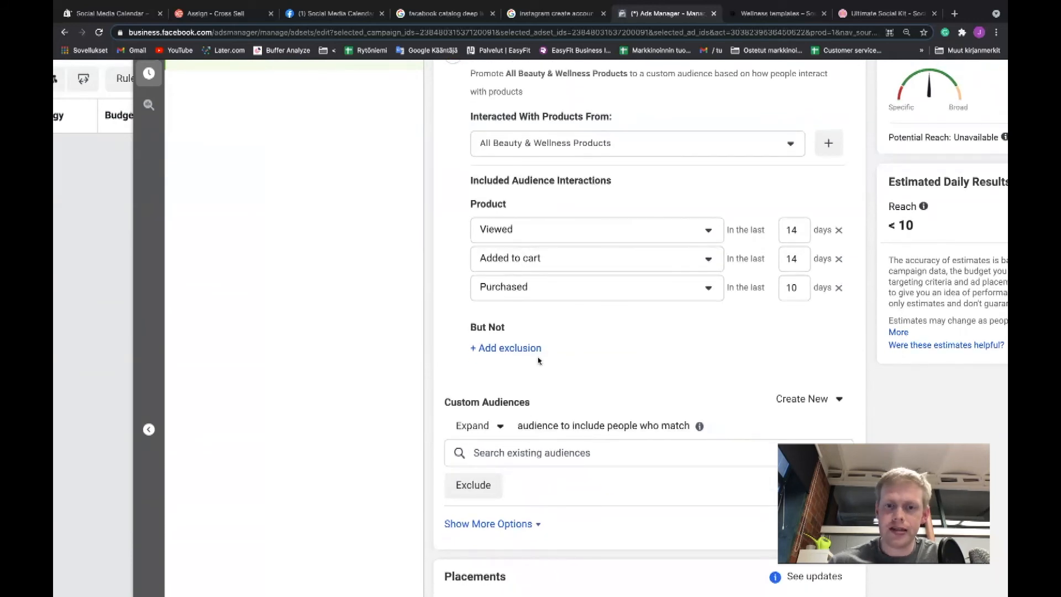
{"action": "scroll", "coordinate": [538, 360], "scroll_direction": "down", "scroll_amount": 3}
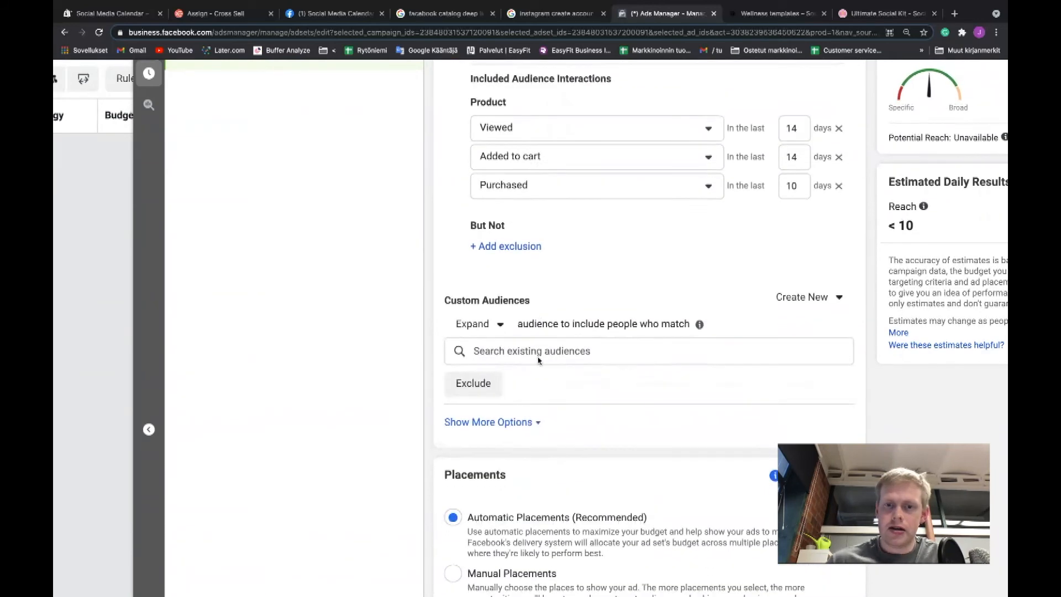
{"action": "scroll", "coordinate": [538, 360], "scroll_direction": "down", "scroll_amount": 5}
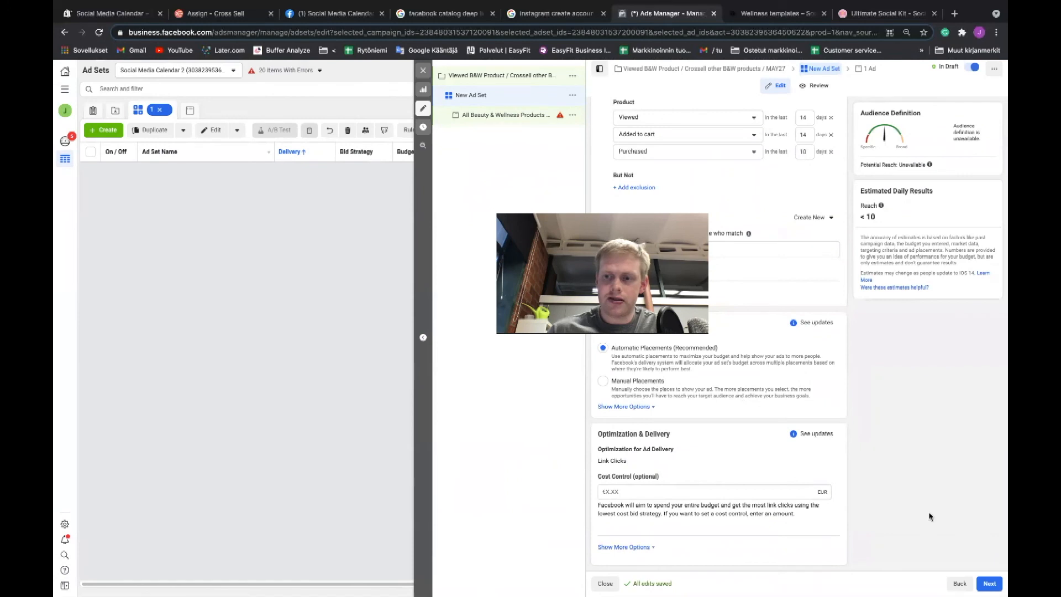
{"action": "left_click", "coordinate": [979, 586]}
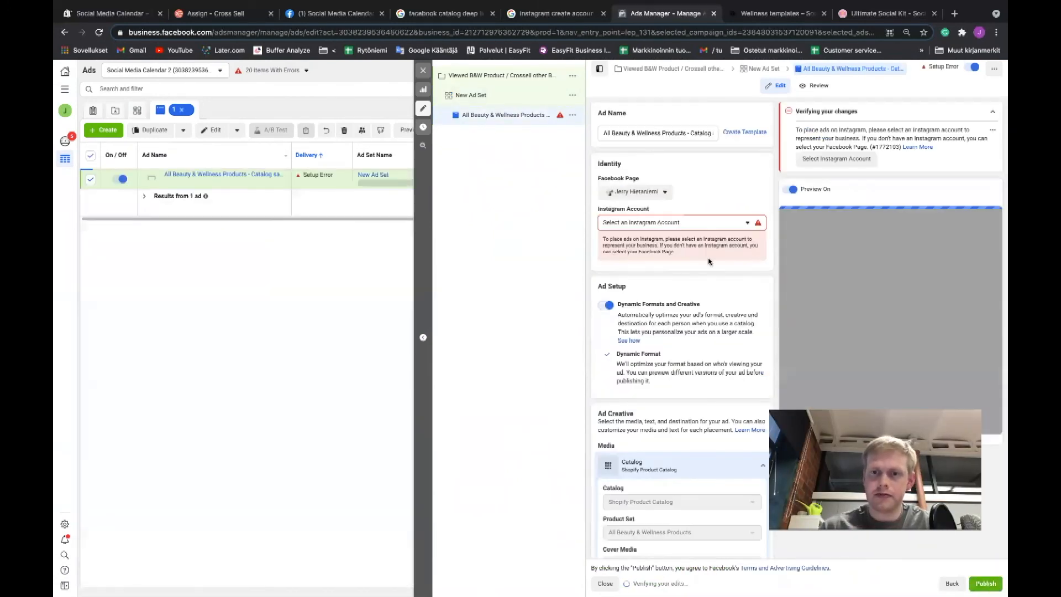
{"action": "left_click", "coordinate": [683, 223]}
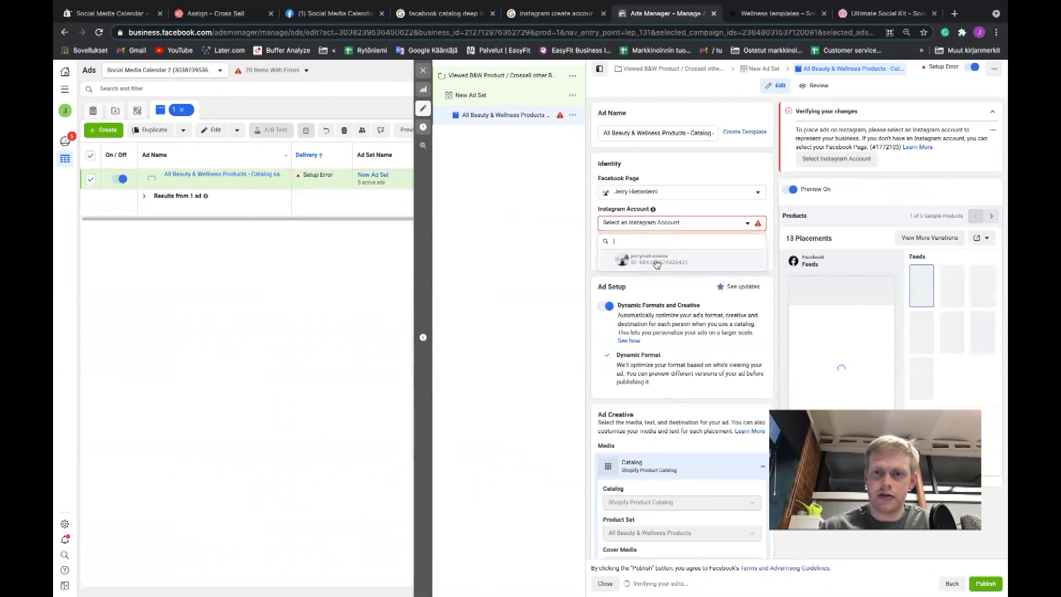
{"action": "left_click", "coordinate": [666, 266]}
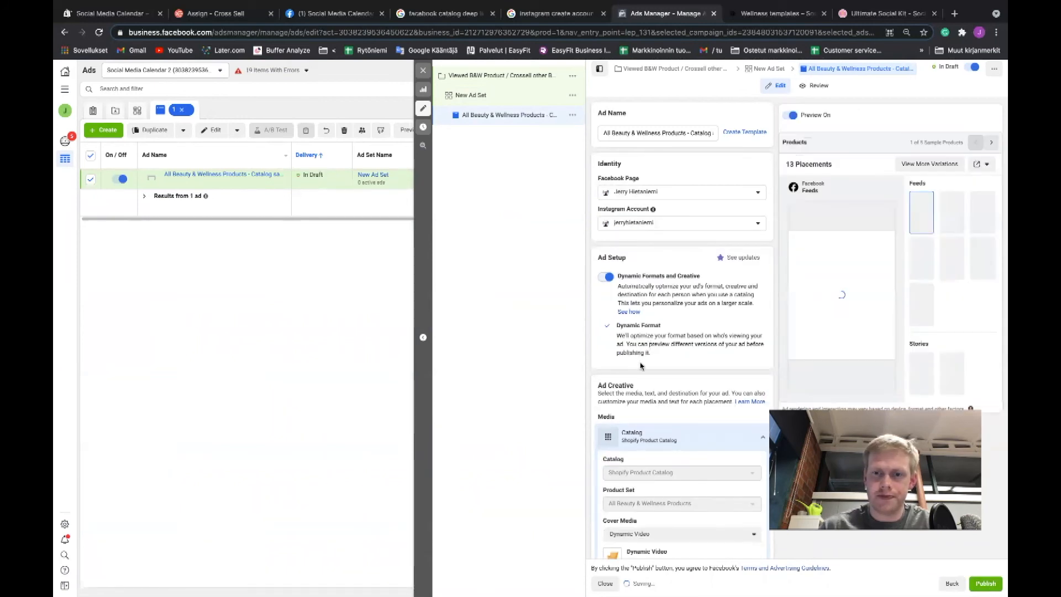
Examine the ad's dynamic format, catalog creative, text and website URL settings together with the product preview.
{"action": "scroll", "coordinate": [641, 370], "scroll_direction": "down", "scroll_amount": 1}
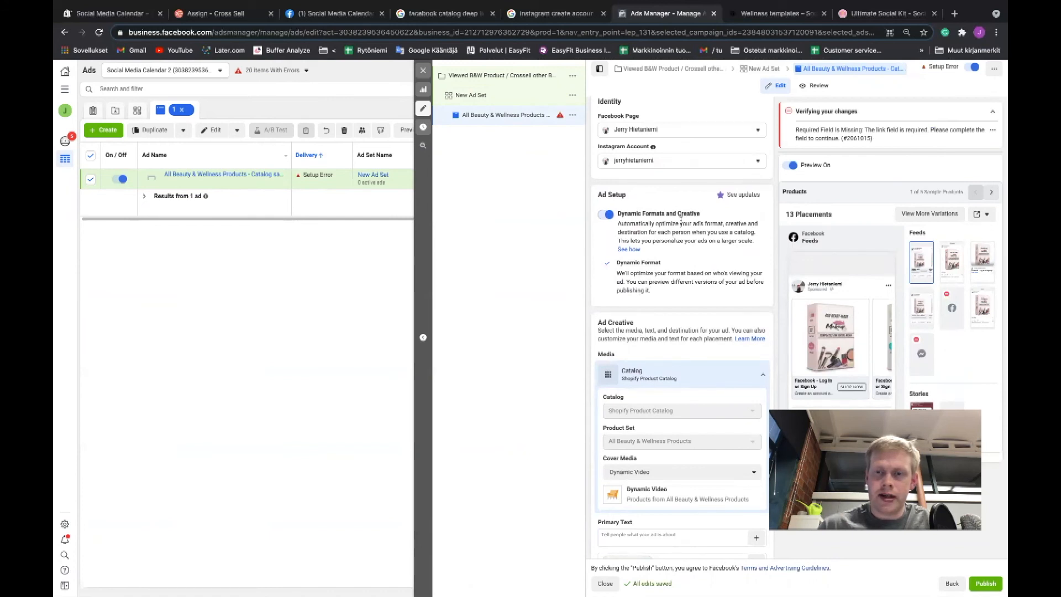
{"action": "scroll", "coordinate": [646, 238], "scroll_direction": "down", "scroll_amount": 1}
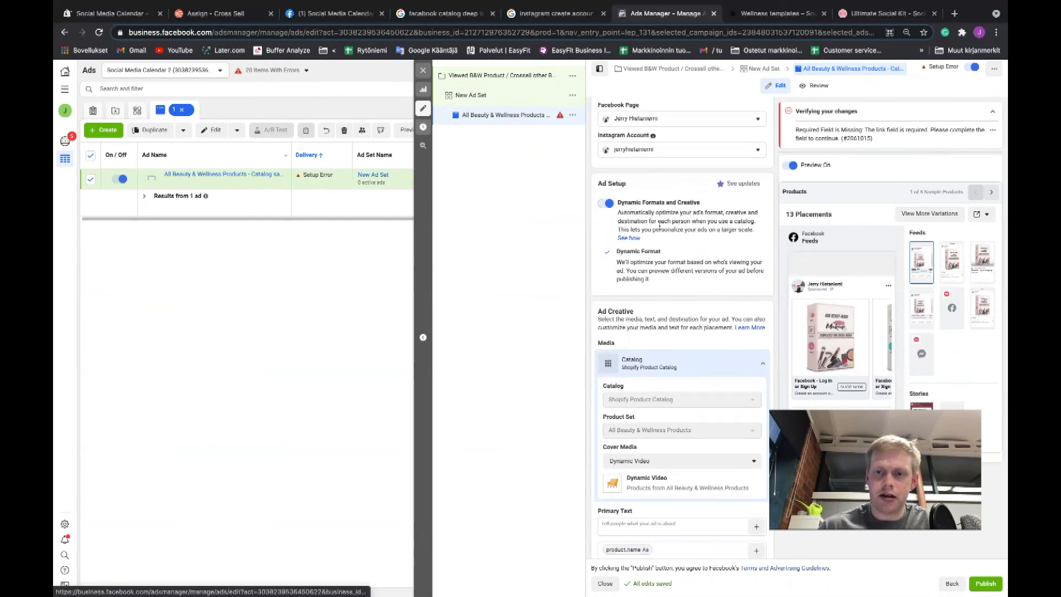
{"action": "scroll", "coordinate": [658, 228], "scroll_direction": "down", "scroll_amount": 1}
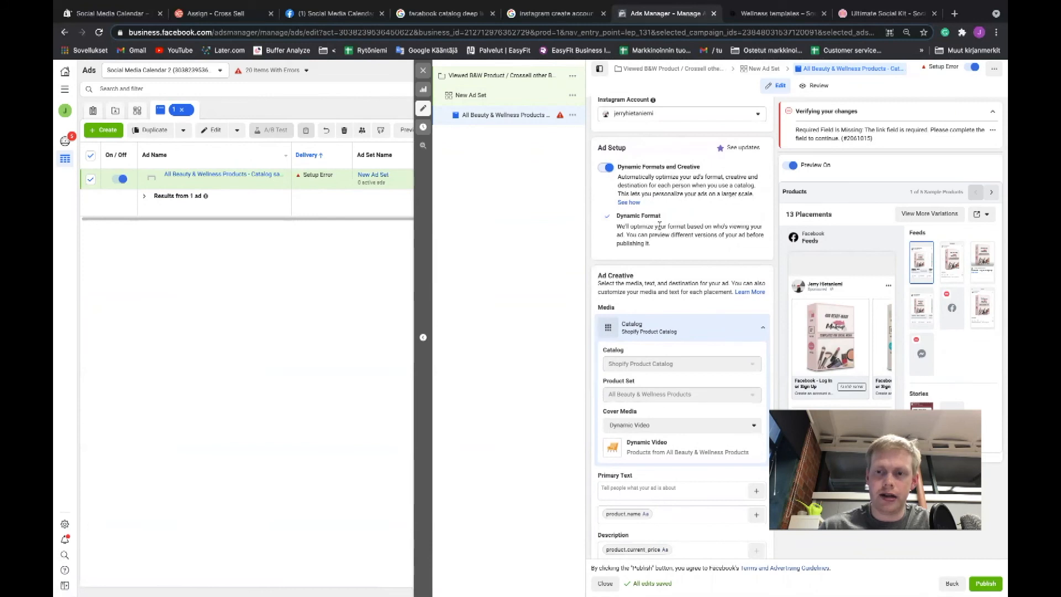
{"action": "scroll", "coordinate": [660, 224], "scroll_direction": "down", "scroll_amount": 1}
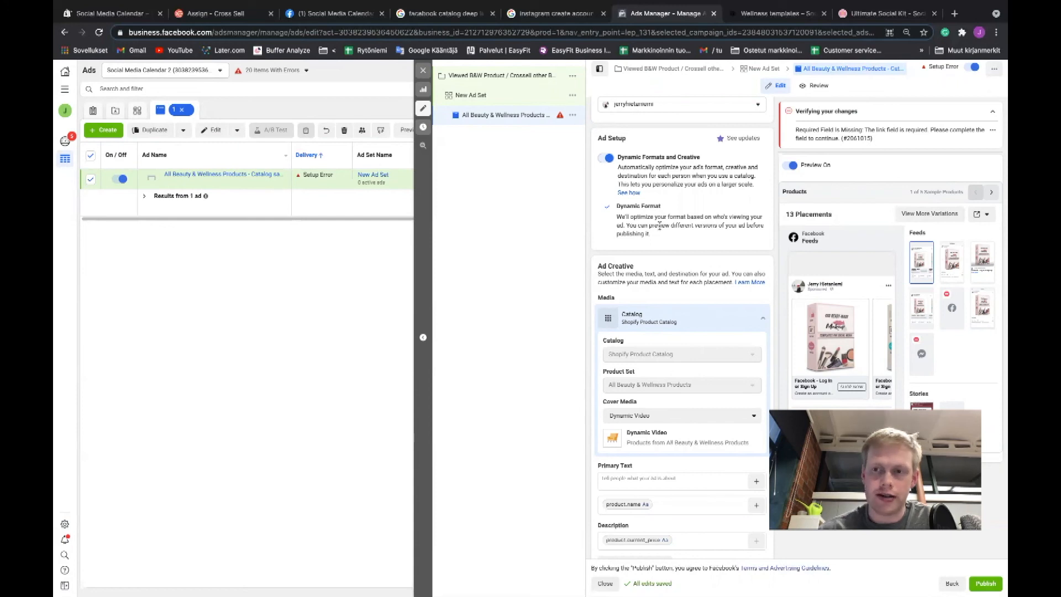
{"action": "scroll", "coordinate": [675, 295], "scroll_direction": "down", "scroll_amount": 1}
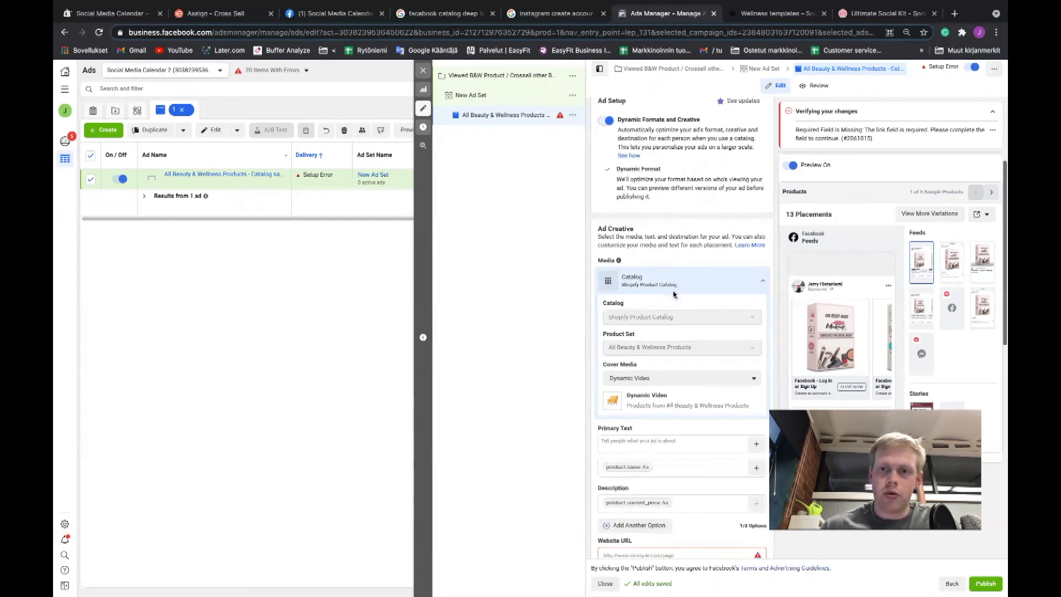
{"action": "scroll", "coordinate": [857, 338], "scroll_direction": "down", "scroll_amount": 1}
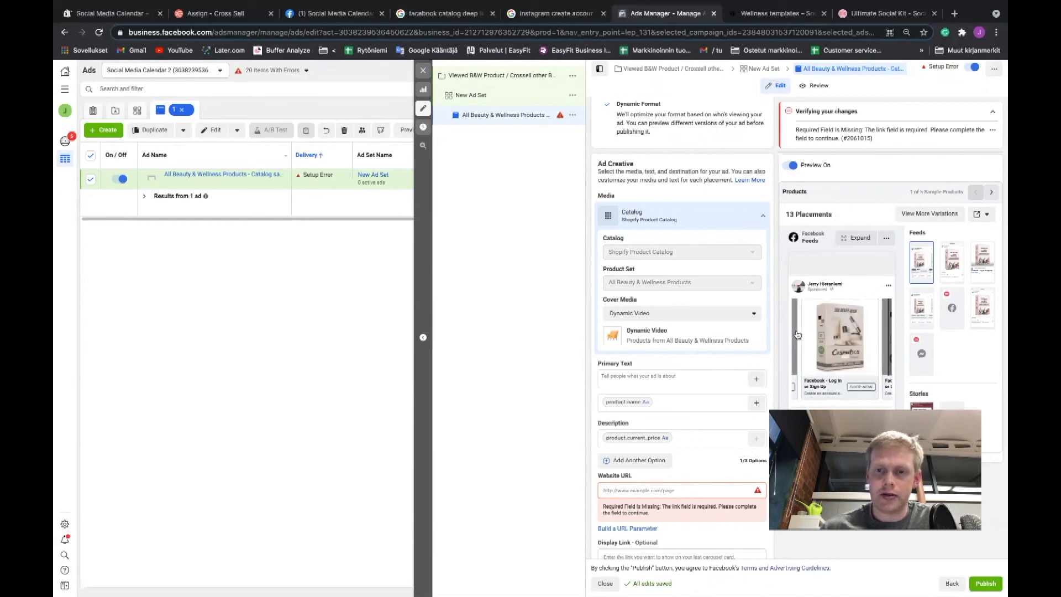
{"action": "scroll", "coordinate": [759, 334], "scroll_direction": "down", "scroll_amount": 3}
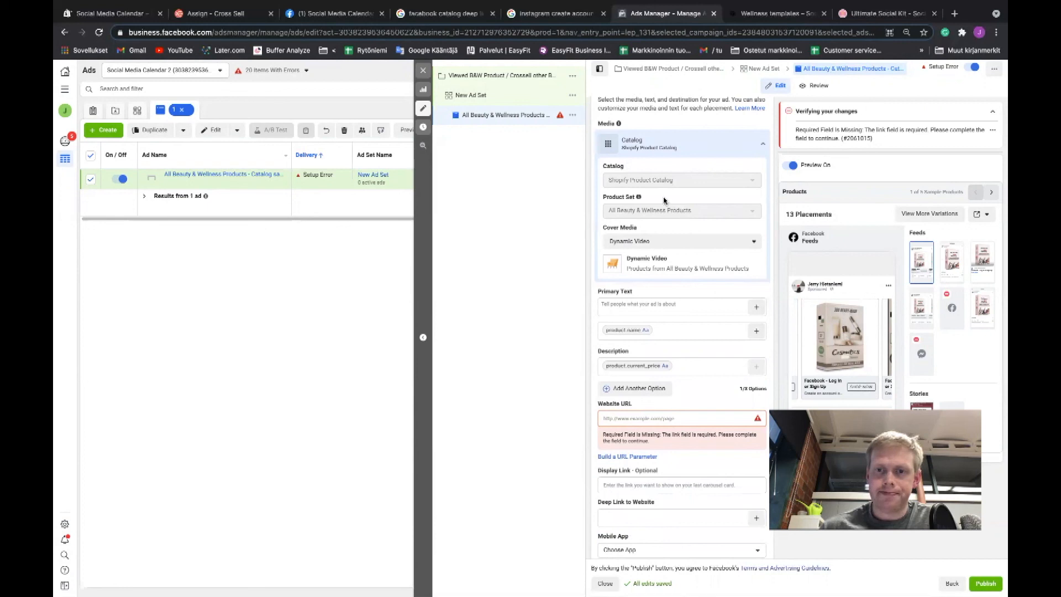
Enter "Text here" as the ad's primary text, leaving Dynamic Video as the cover media.
{"action": "left_click", "coordinate": [667, 242]}
{"action": "left_click", "coordinate": [663, 262]}
{"action": "scroll", "coordinate": [659, 251], "scroll_direction": "down", "scroll_amount": 1}
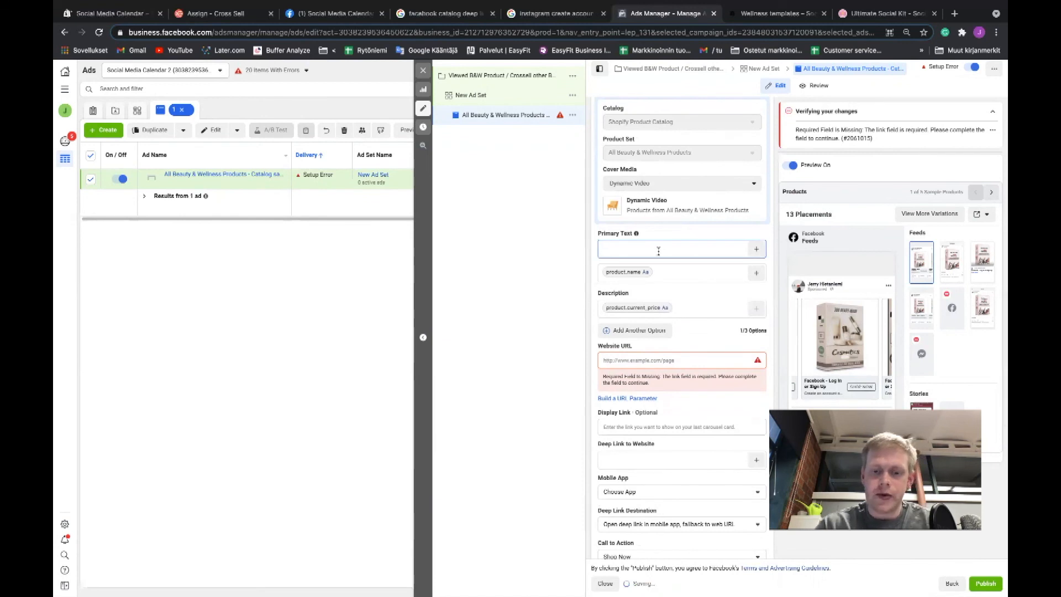
{"action": "type", "text": "Tex here"}
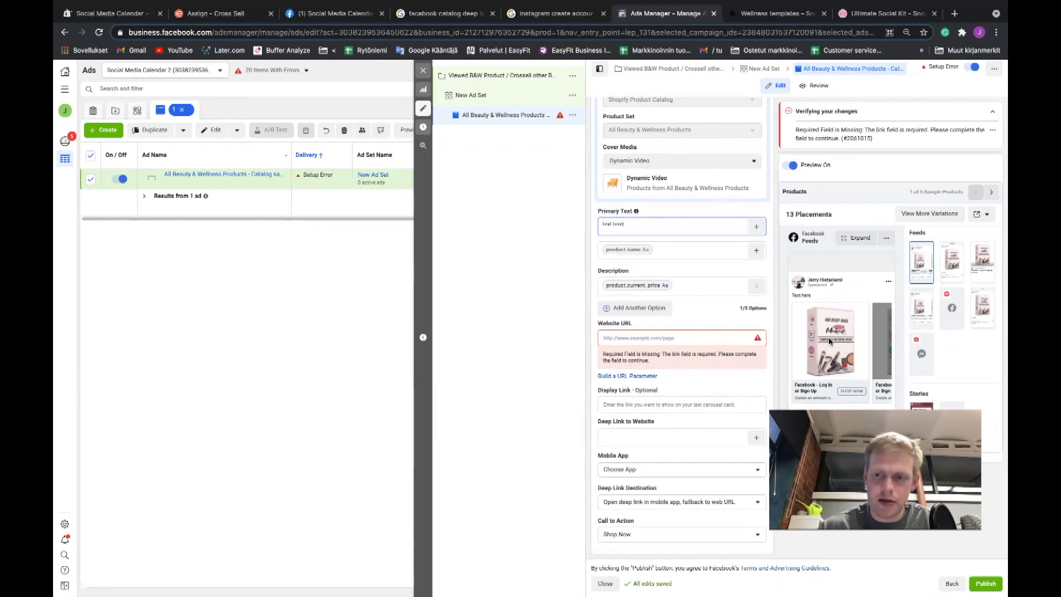
{"action": "left_click", "coordinate": [691, 338]}
{"action": "type", "text": "www"}
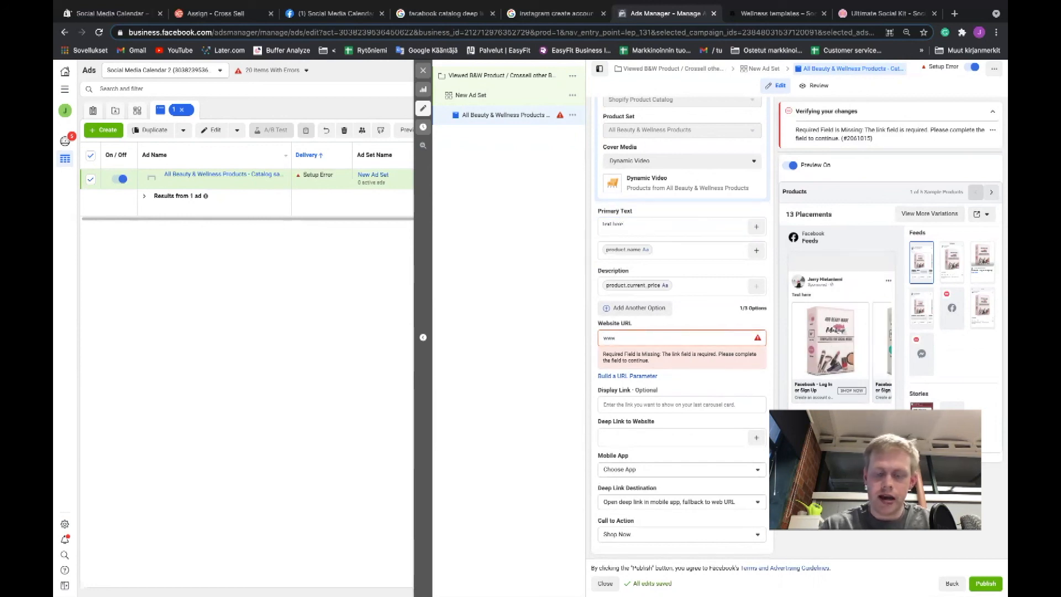
{"action": "type", "text": ".socialmedia"}
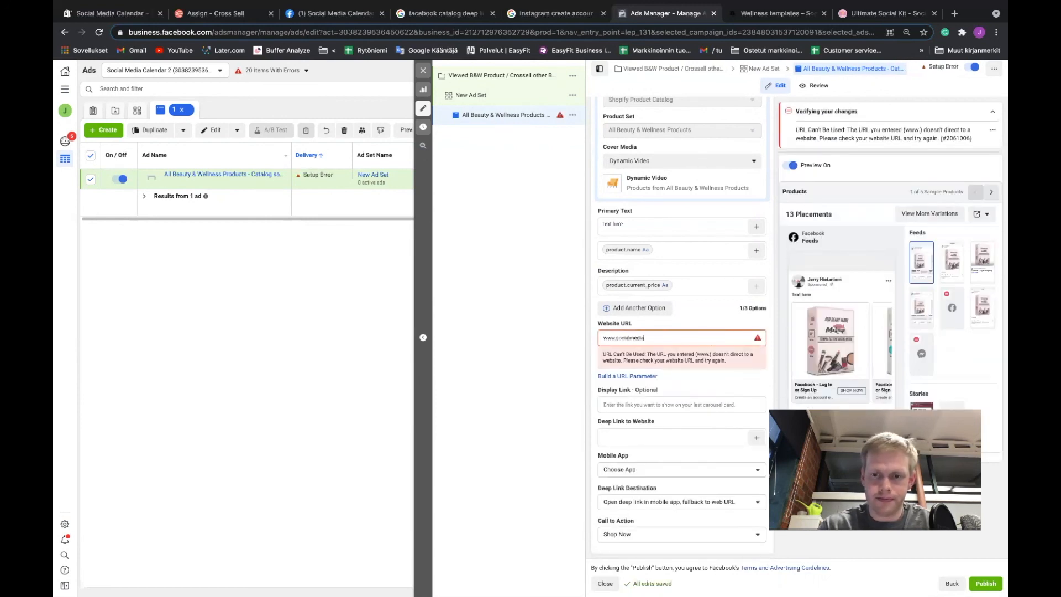
{"action": "type", "text": "calendar.co"}
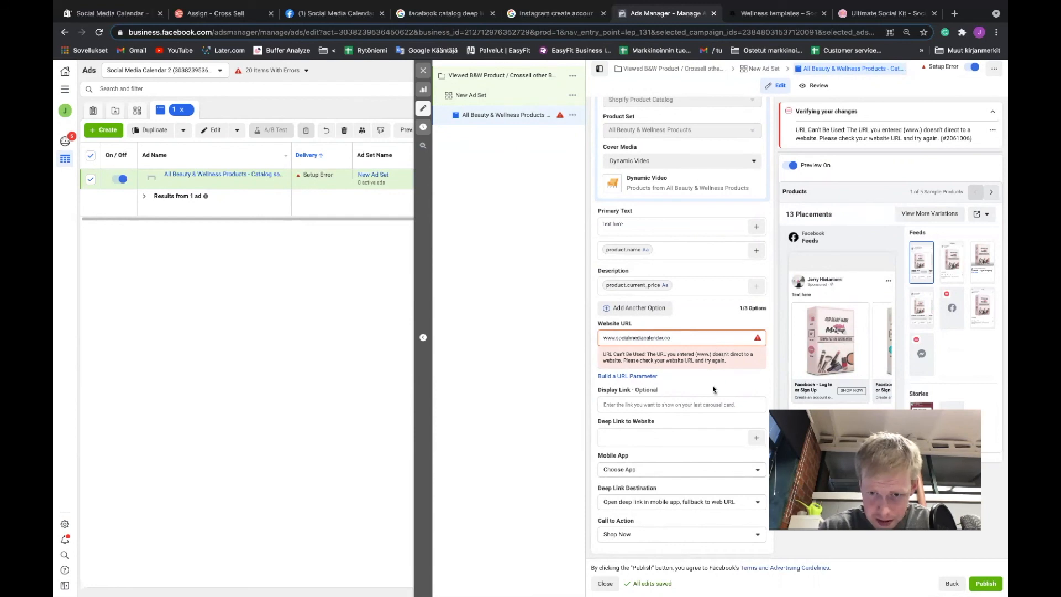
{"action": "scroll", "coordinate": [713, 365], "scroll_direction": "down", "scroll_amount": 1}
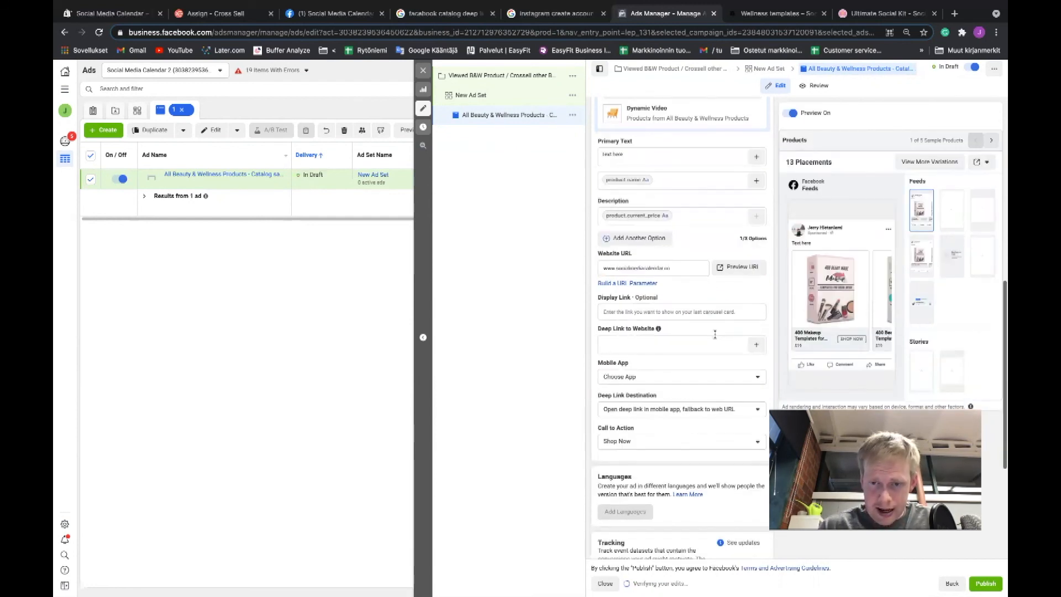
{"action": "scroll", "coordinate": [691, 340], "scroll_direction": "down", "scroll_amount": 1}
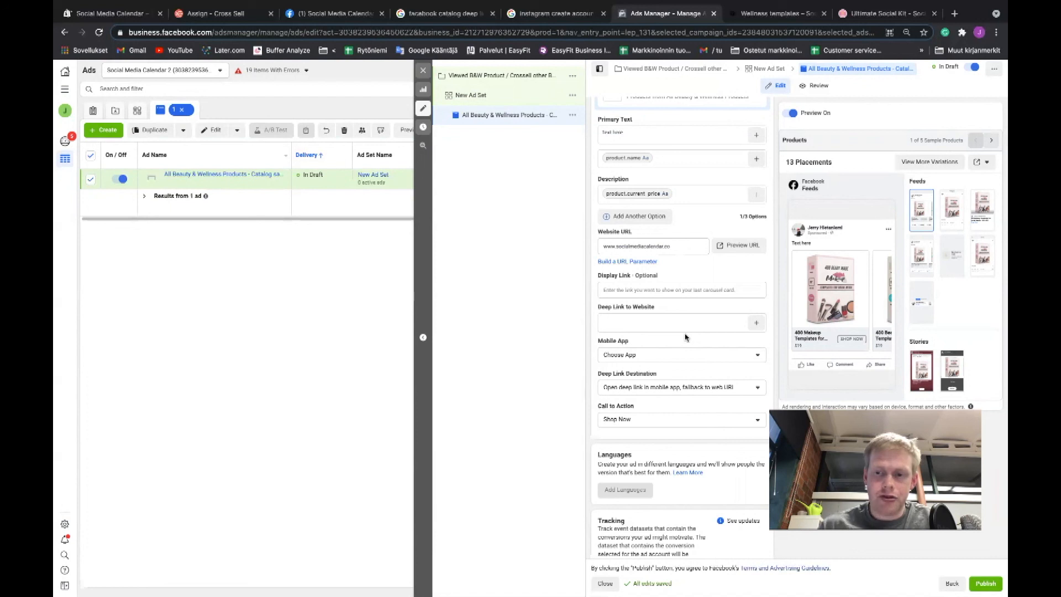
Examine the Deep Link to Website setting and compare it with the ad's website URL.
{"action": "left_click_drag", "start_coordinate": [598, 308], "coordinate": [662, 311]}
{"action": "left_click", "coordinate": [692, 311]}
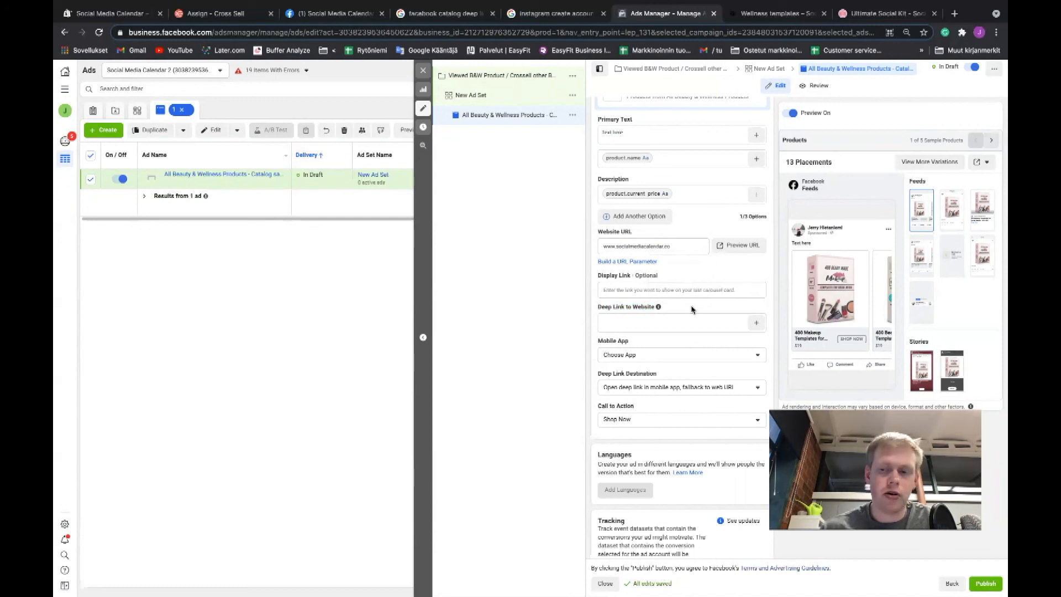
{"action": "left_click_drag", "start_coordinate": [602, 307], "coordinate": [650, 316]}
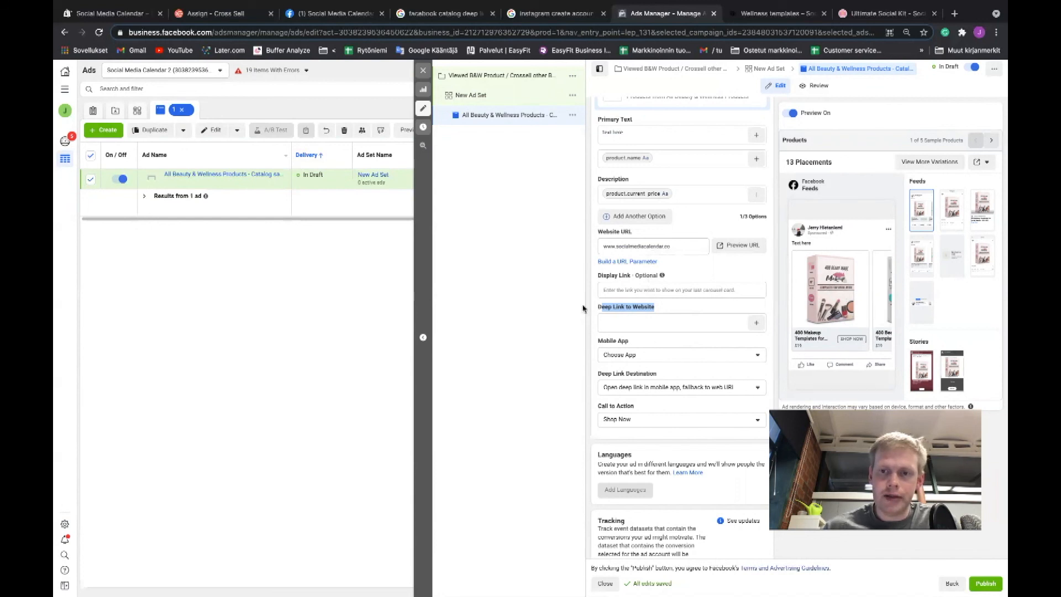
{"action": "left_click", "coordinate": [599, 311]}
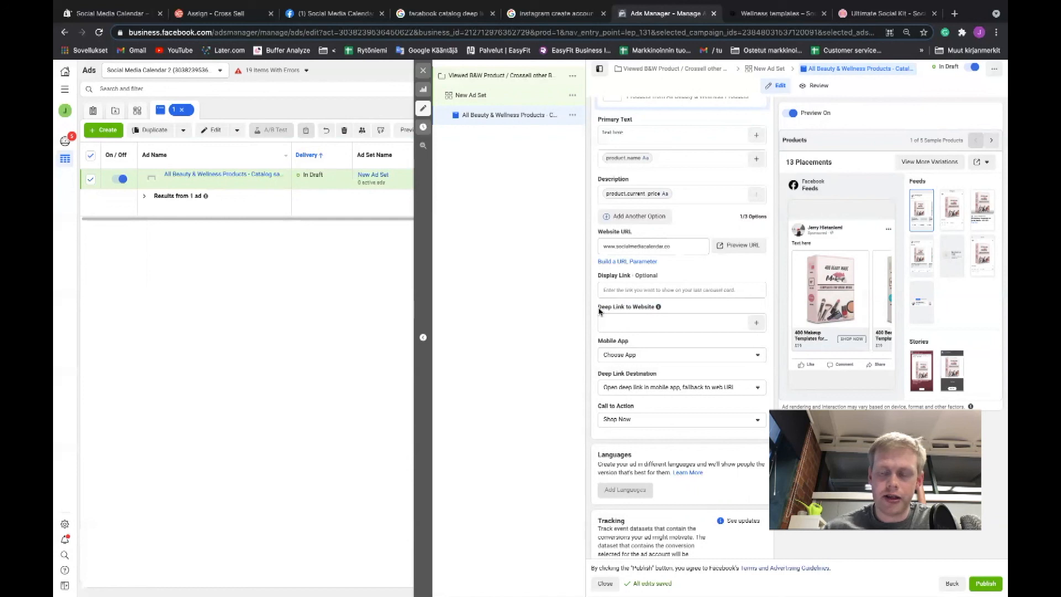
{"action": "left_click_drag", "start_coordinate": [610, 246], "coordinate": [685, 246]}
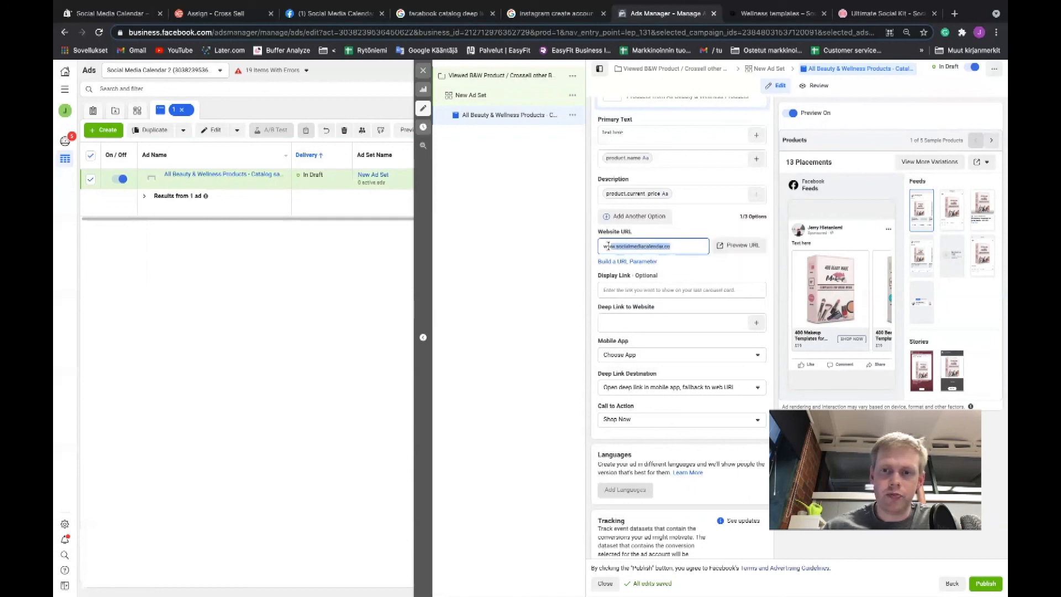
{"action": "left_click", "coordinate": [655, 245]}
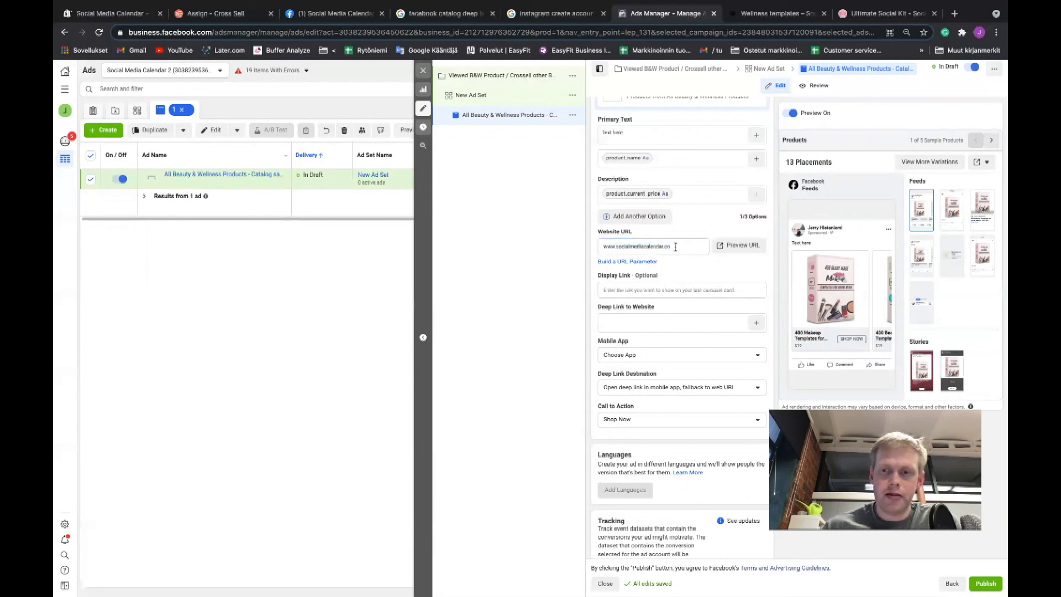
{"action": "scroll", "coordinate": [671, 280], "scroll_direction": "down", "scroll_amount": 1}
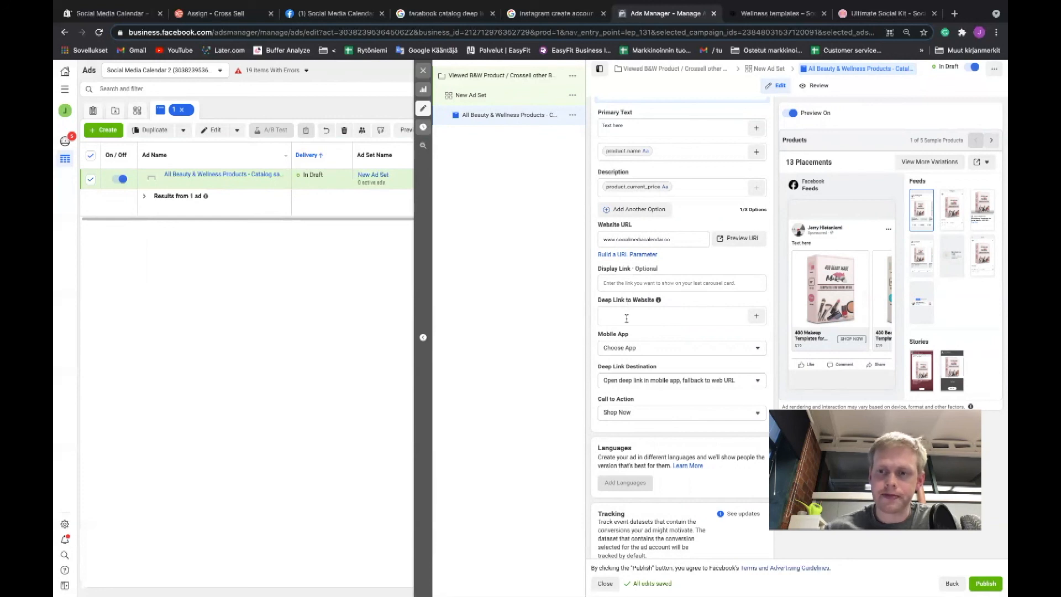
Review the ad's call to action, languages and tracking settings, and publish the campaign.
{"action": "scroll", "coordinate": [626, 319], "scroll_direction": "down", "scroll_amount": 2}
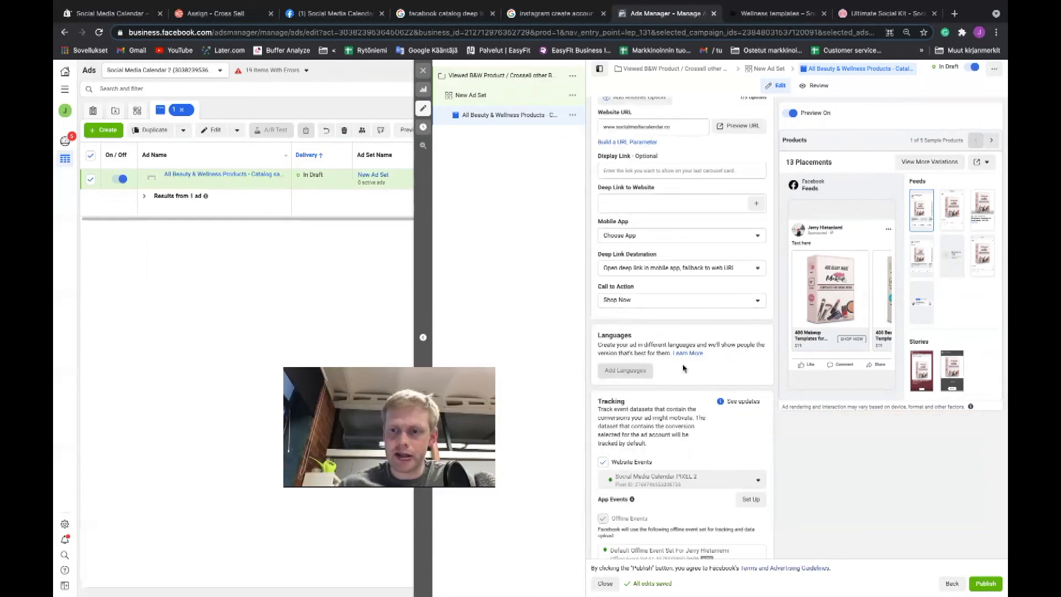
{"action": "scroll", "coordinate": [807, 305], "scroll_direction": "down", "scroll_amount": 1}
{"action": "scroll", "coordinate": [807, 304], "scroll_direction": "down", "scroll_amount": 2}
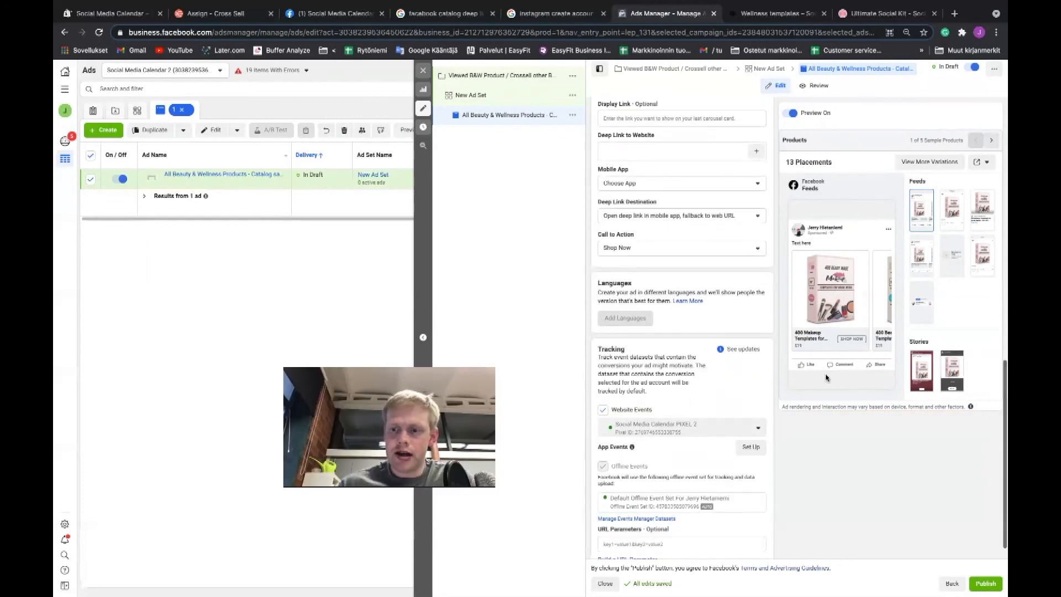
{"action": "left_click", "coordinate": [986, 584]}
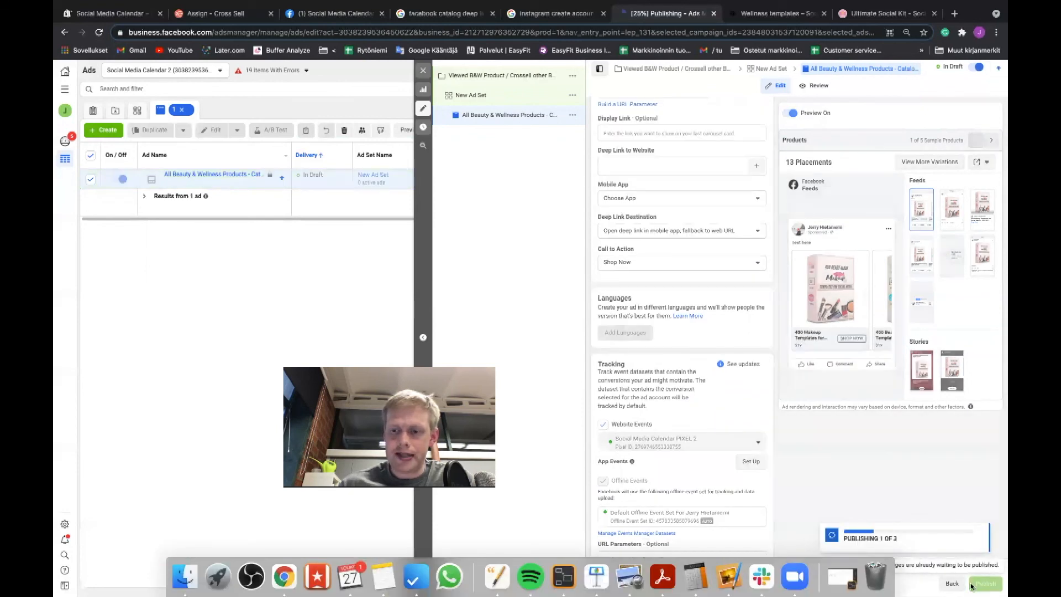